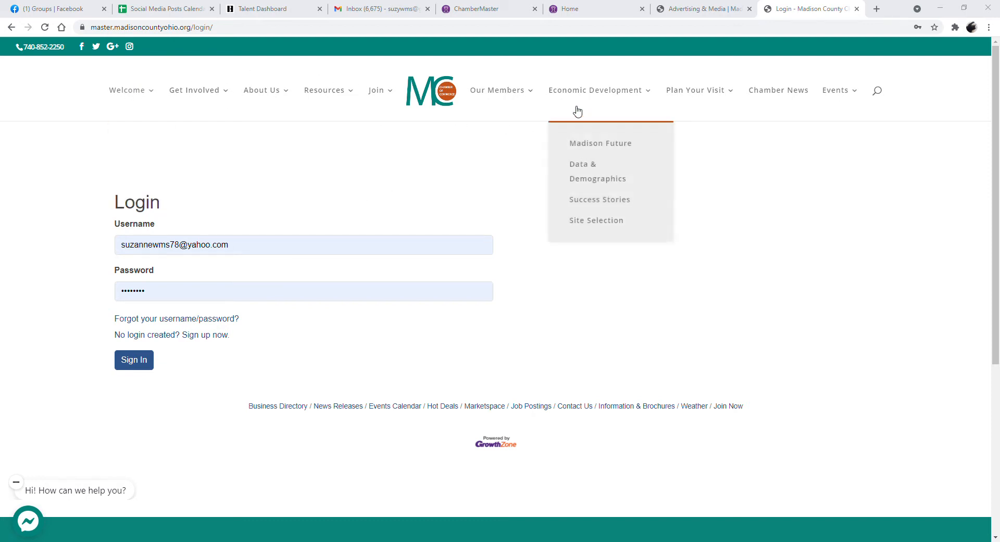
# Step: Open the Member Directory from the Our Members options
pyautogui.moveTo(526, 94)
pyautogui.click(529, 143)
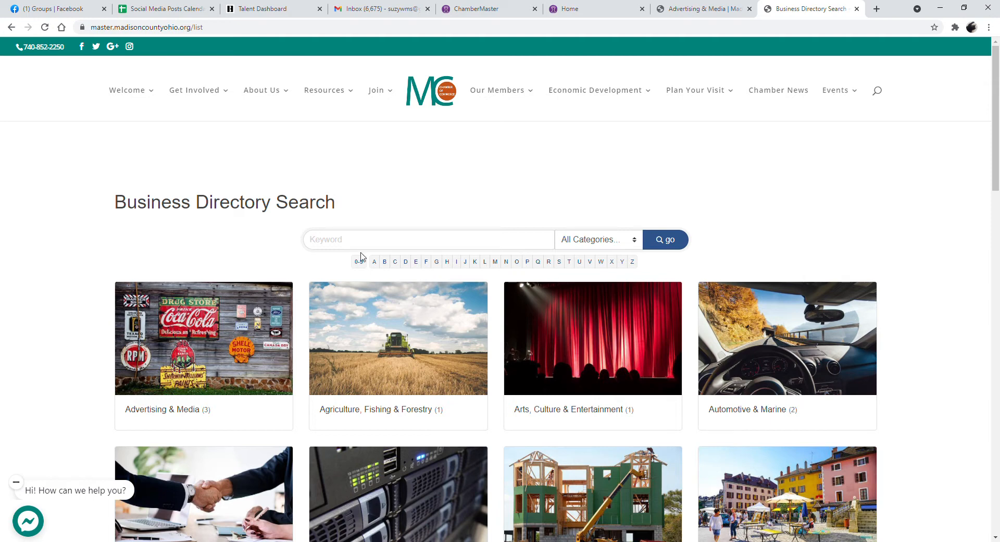
# Step: Go to the member Login page and sign in with the prefilled account credentials
pyautogui.moveTo(511, 108)
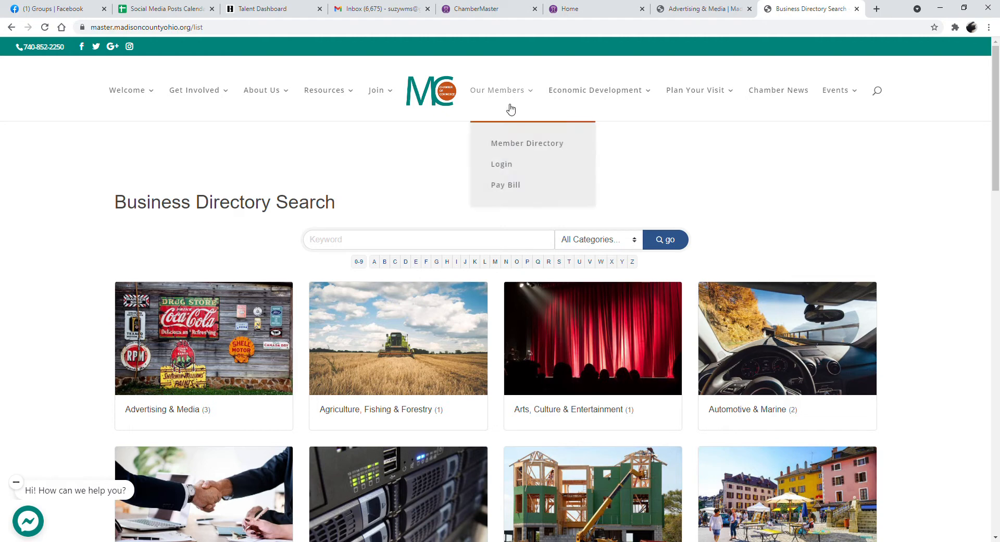
pyautogui.click(505, 166)
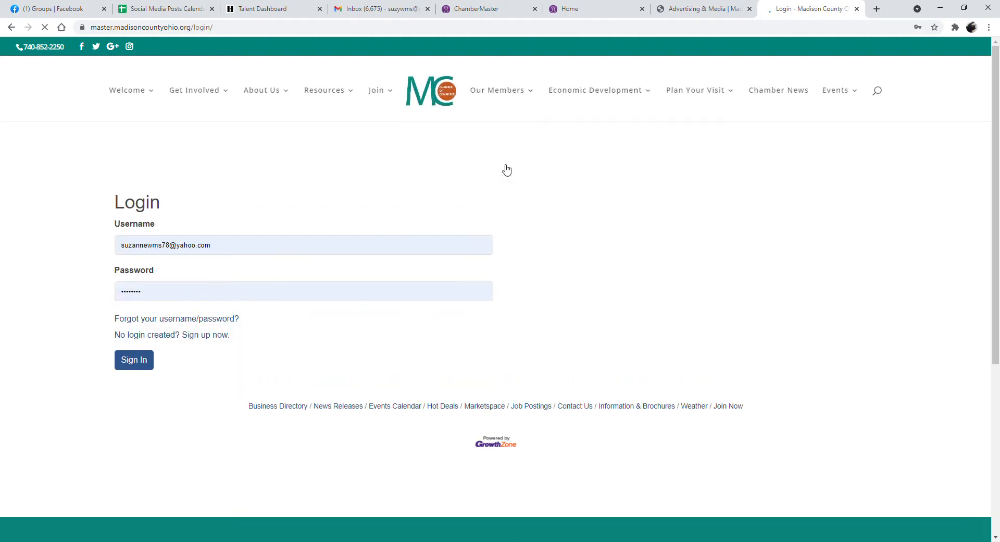
pyautogui.moveTo(513, 102)
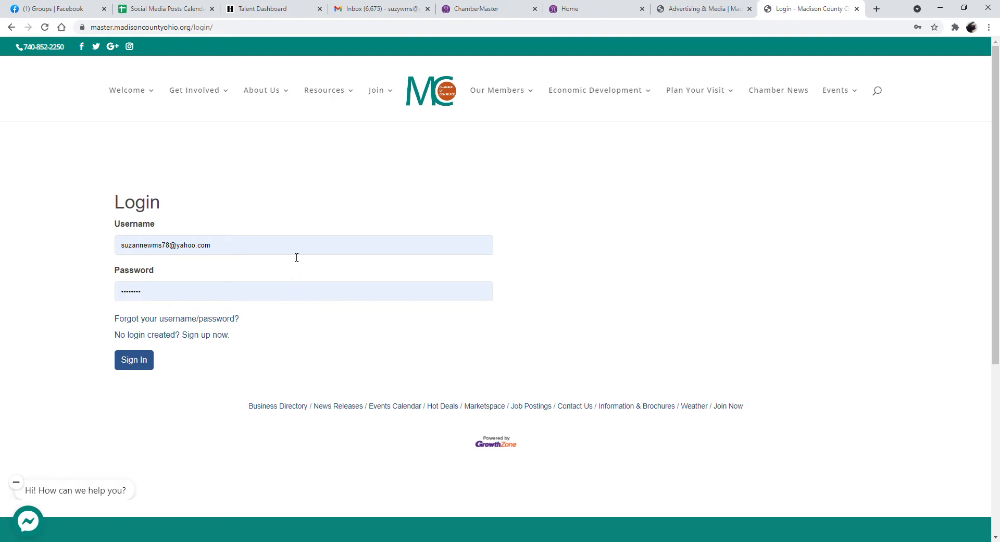
pyautogui.click(137, 363)
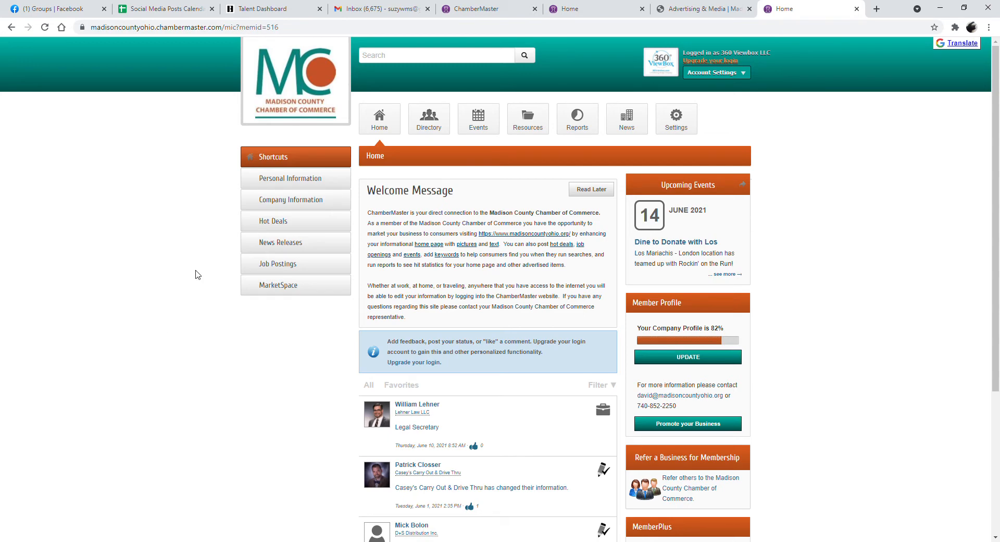
# Step: View the Account Settings options, and set the Welcome Message aside to read later
pyautogui.click(751, 75)
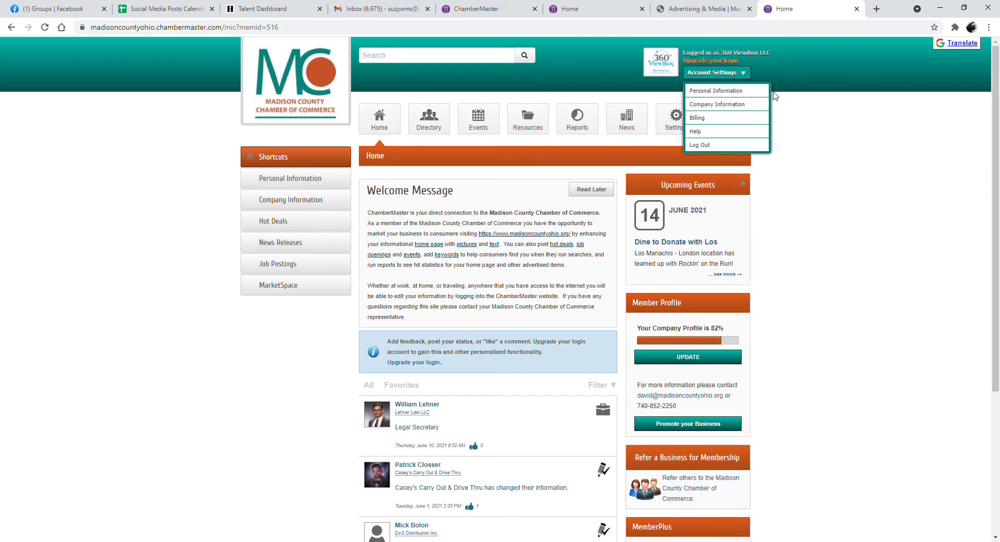
pyautogui.click(790, 85)
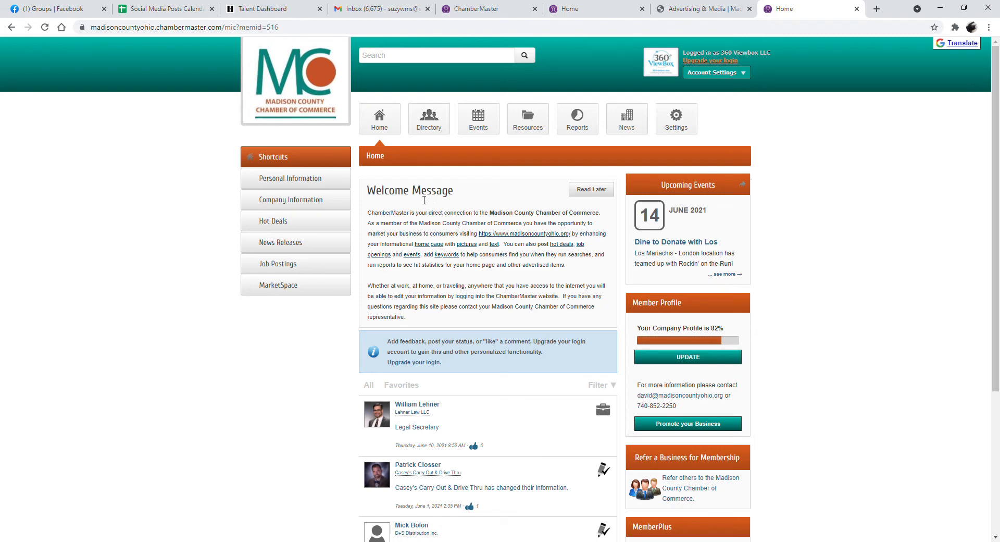
pyautogui.click(582, 191)
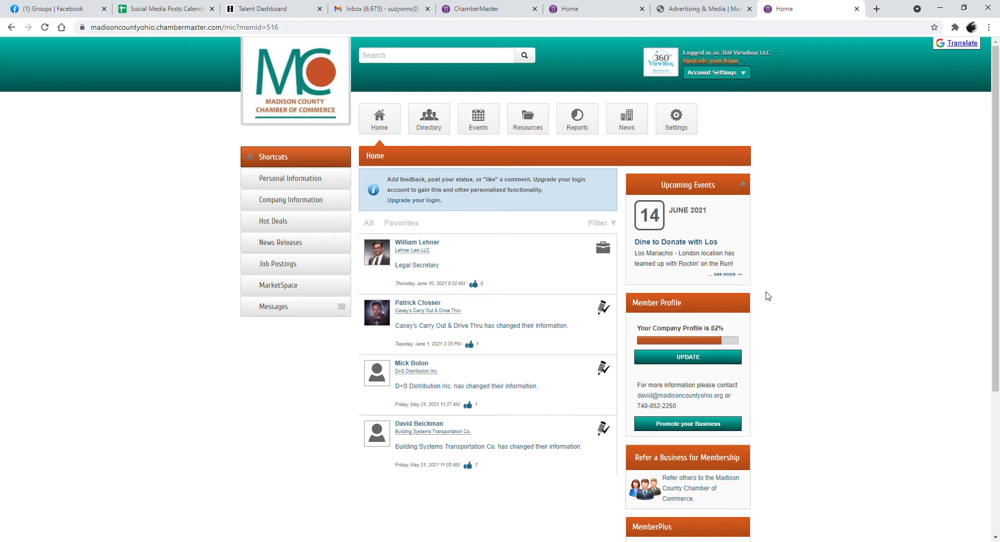
# Step: Review the home page's activity feed, Member Profile, membership referral and MemberPlus sections
pyautogui.scroll(-2, 768, 295)
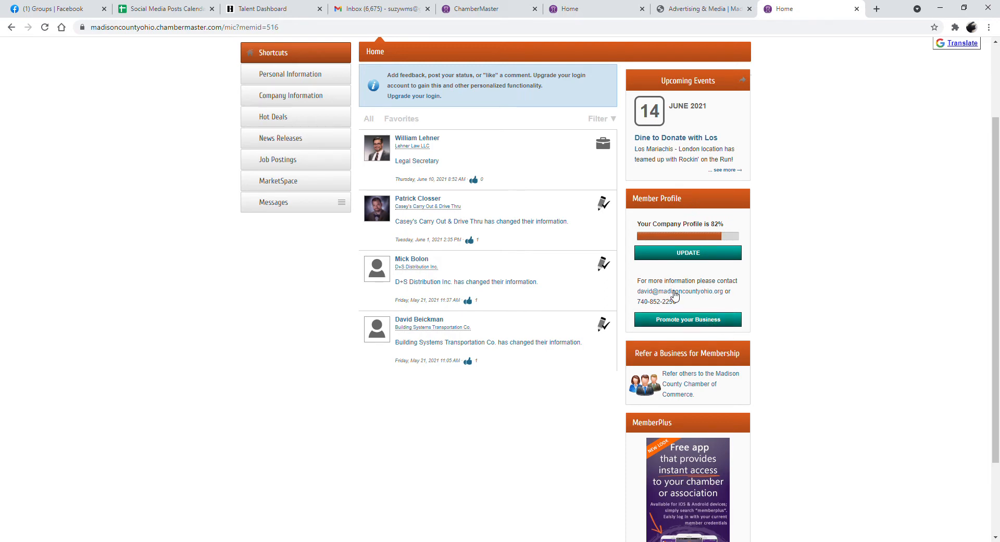
pyautogui.scroll(-2, 833, 331)
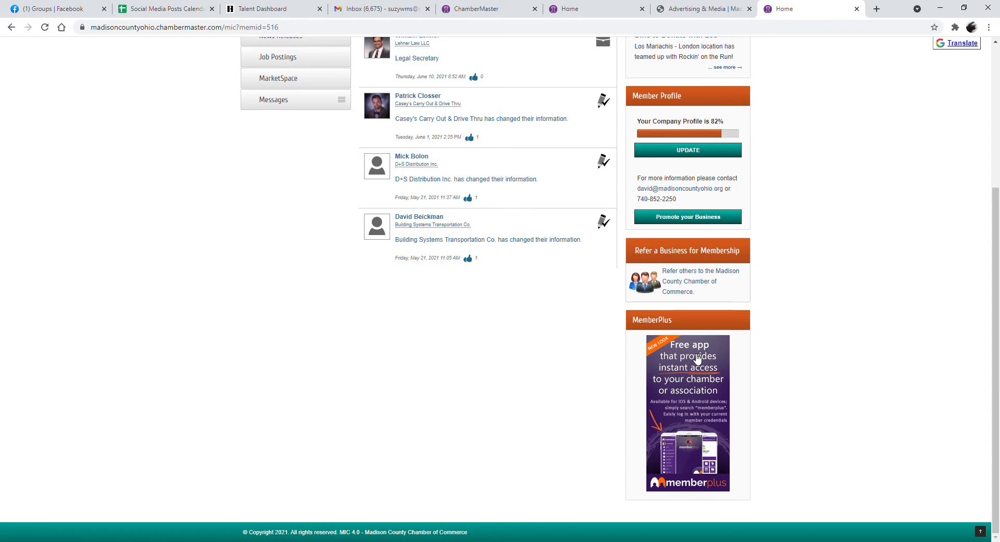
pyautogui.scroll(4, 516, 351)
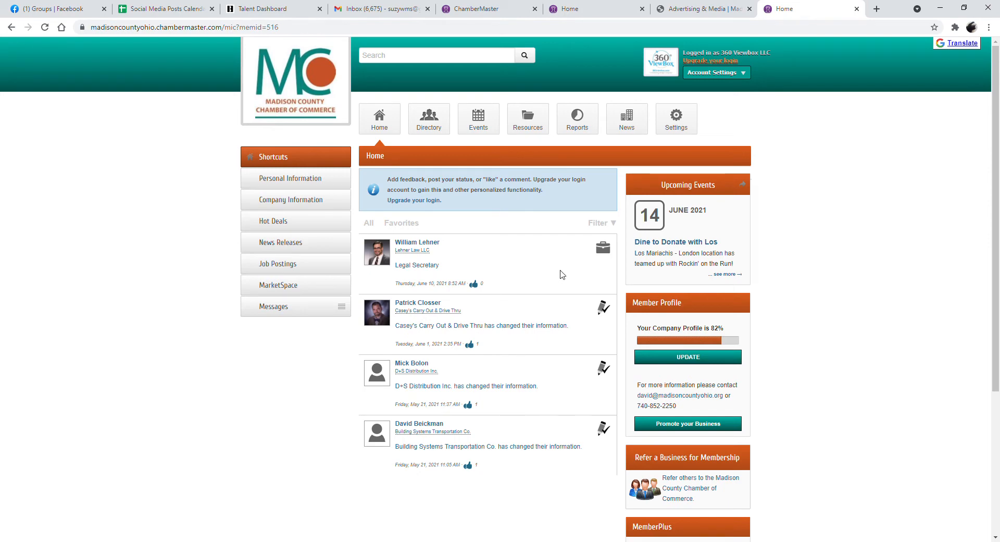
pyautogui.scroll(-4, 562, 275)
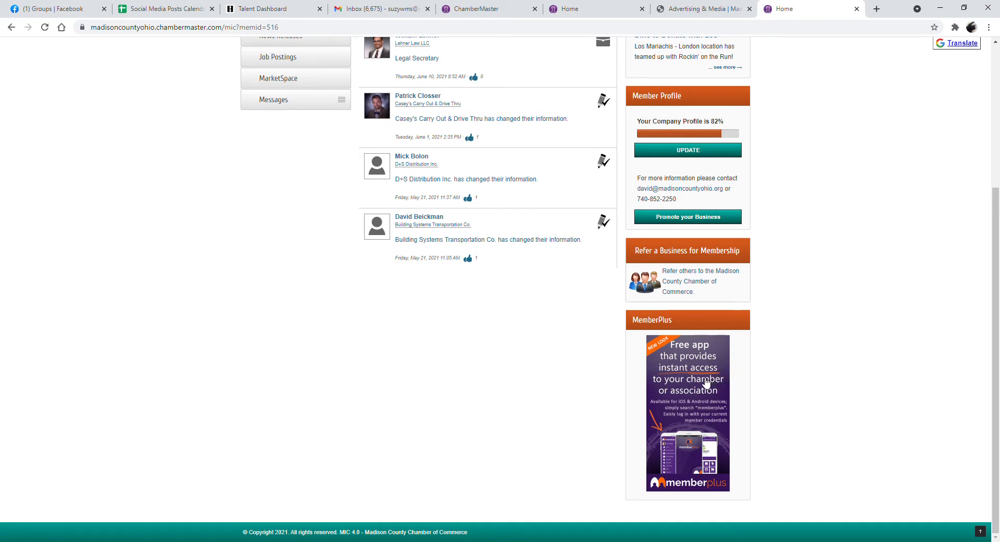
# Step: Open Personal Information and show how username and password editing is enabled, cancelling both changes
pyautogui.scroll(3, 310, 259)
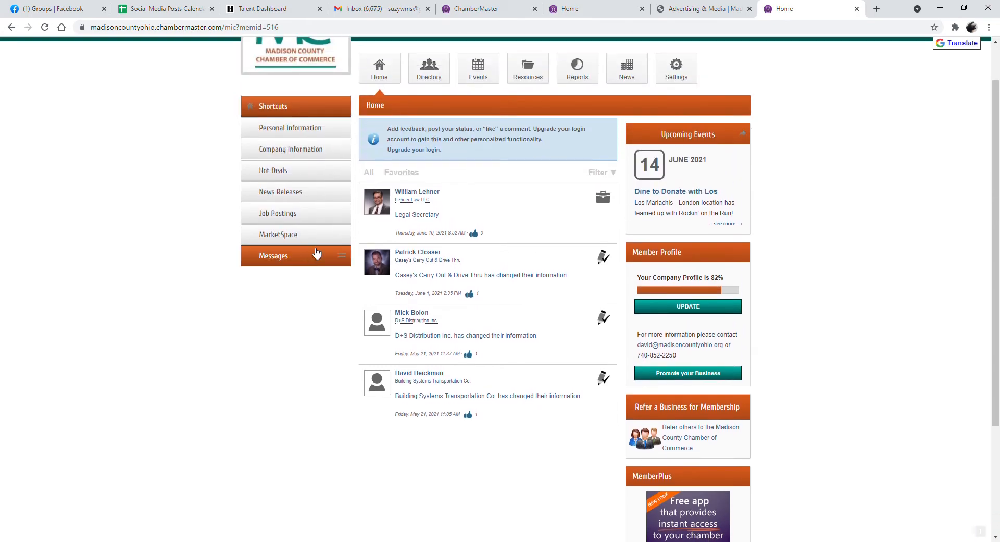
pyautogui.click(293, 130)
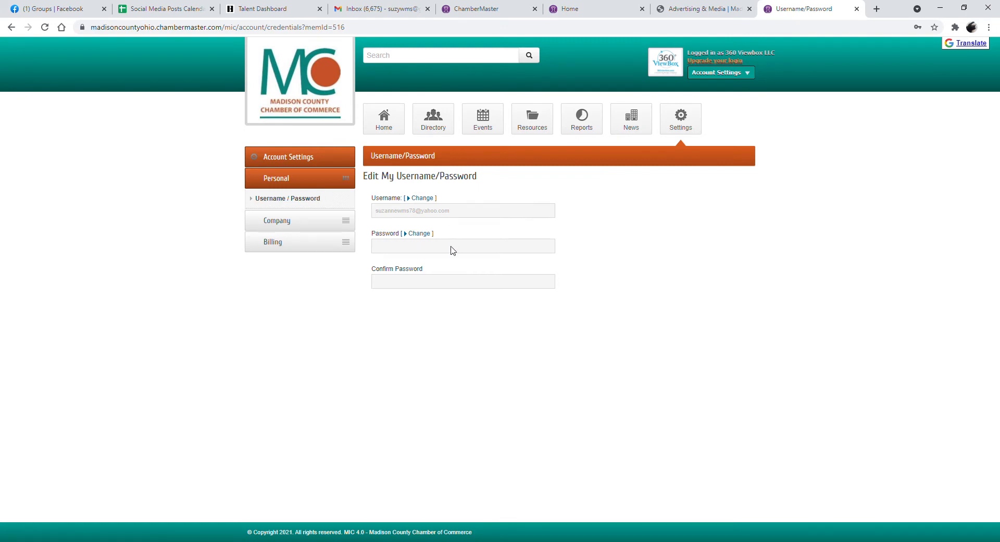
pyautogui.click(423, 197)
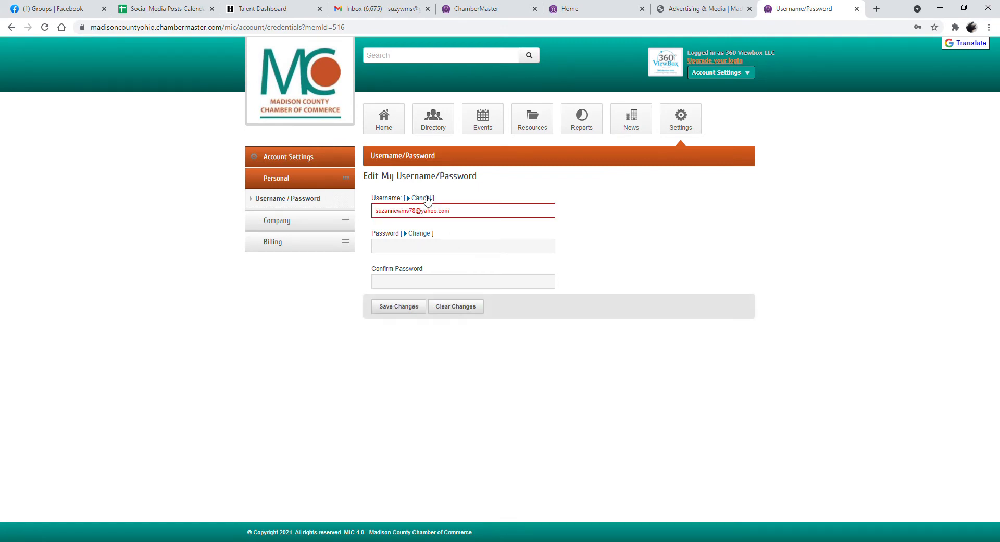
pyautogui.click(423, 199)
pyautogui.click(424, 235)
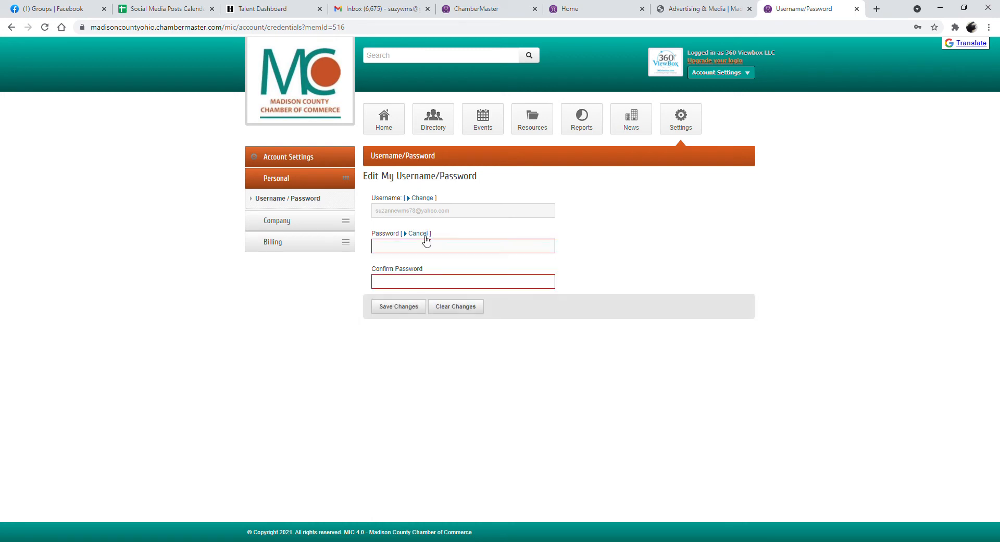
pyautogui.click(425, 235)
pyautogui.click(425, 235)
pyautogui.click(422, 234)
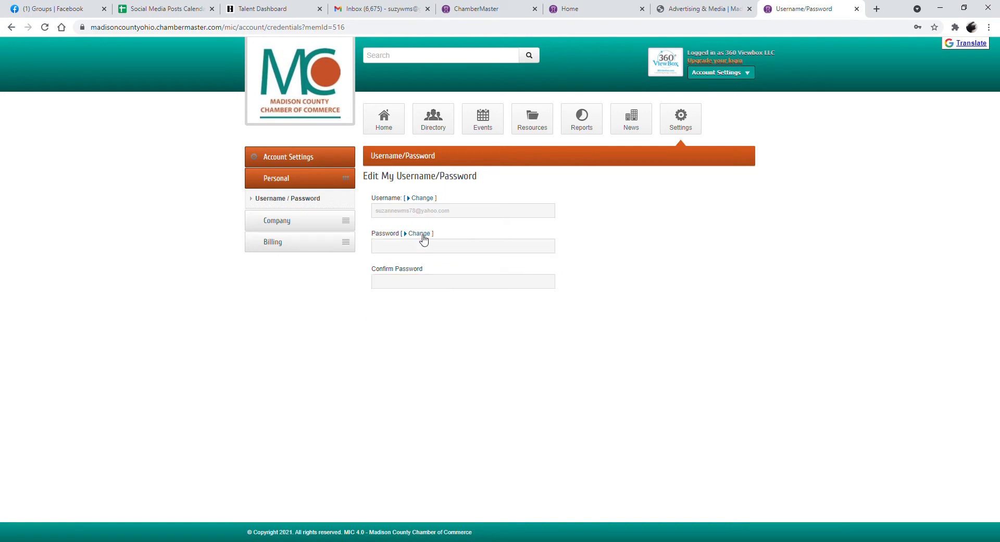
# Step: Open the company's Profile Summary and review the completion status of each profile section
pyautogui.click(295, 221)
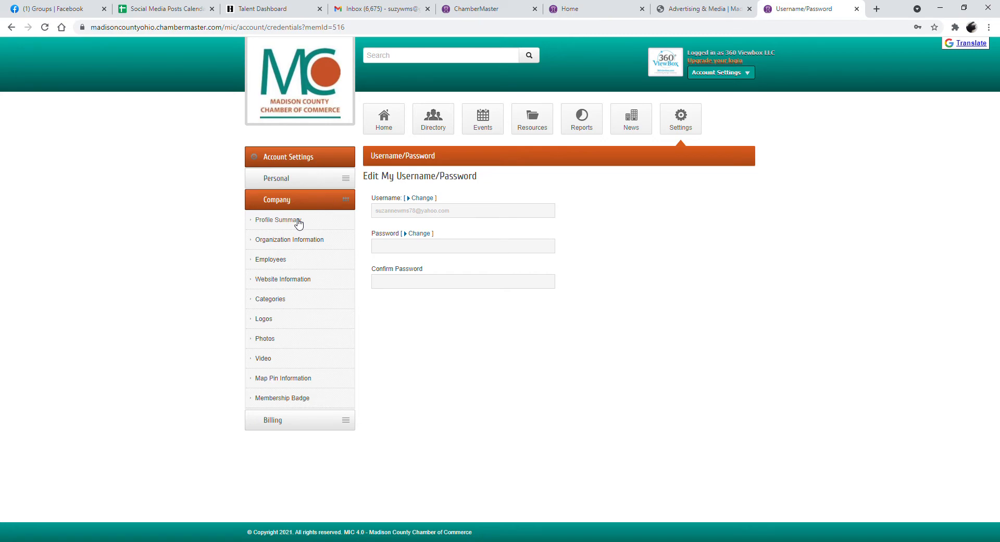
pyautogui.click(298, 220)
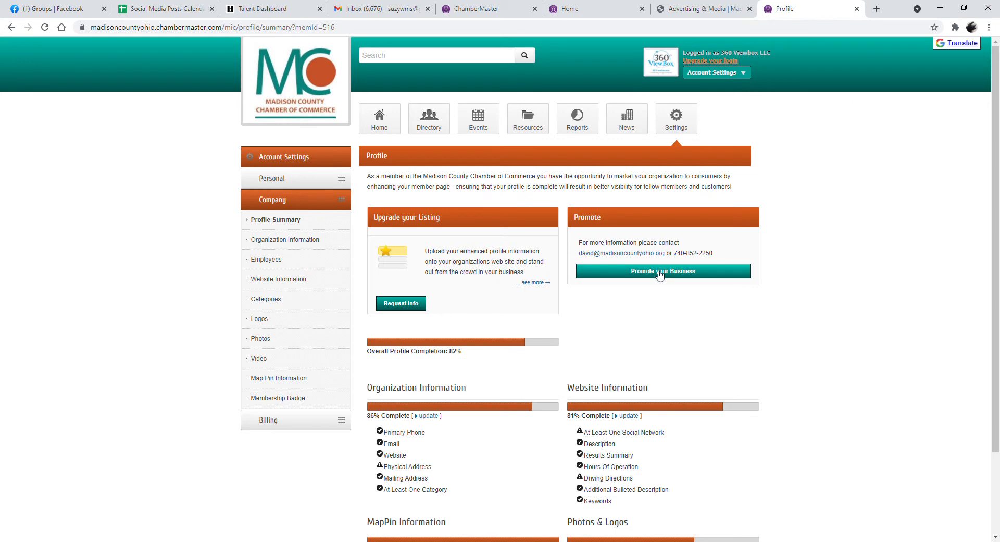
pyautogui.scroll(-1, 657, 284)
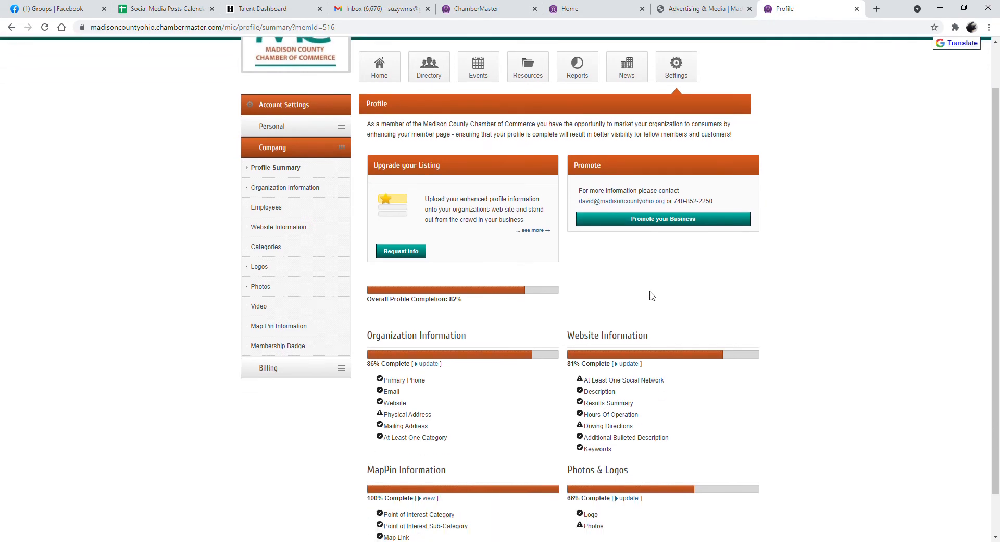
pyautogui.scroll(-1, 651, 292)
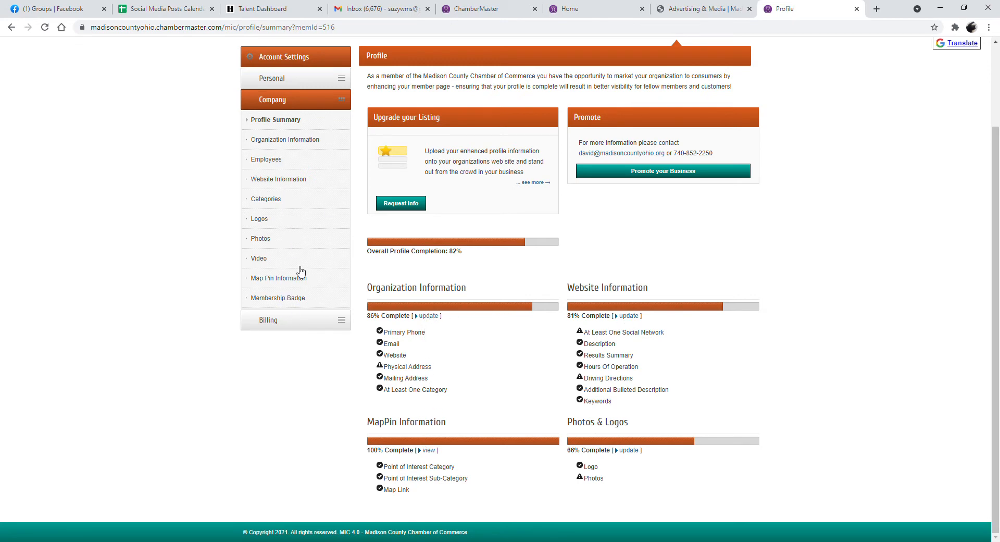
# Step: Open the company's Organization Information and examine the company name, phone and website fields
pyautogui.click(303, 140)
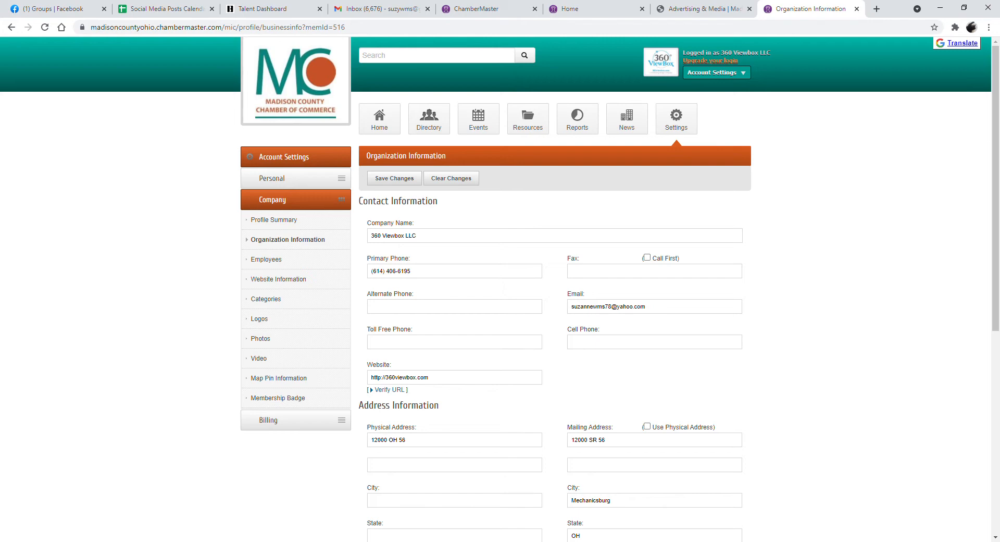
pyautogui.click(405, 237)
pyautogui.moveTo(409, 239); pyautogui.dragTo(414, 241)
pyautogui.moveTo(455, 240); pyautogui.dragTo(376, 238)
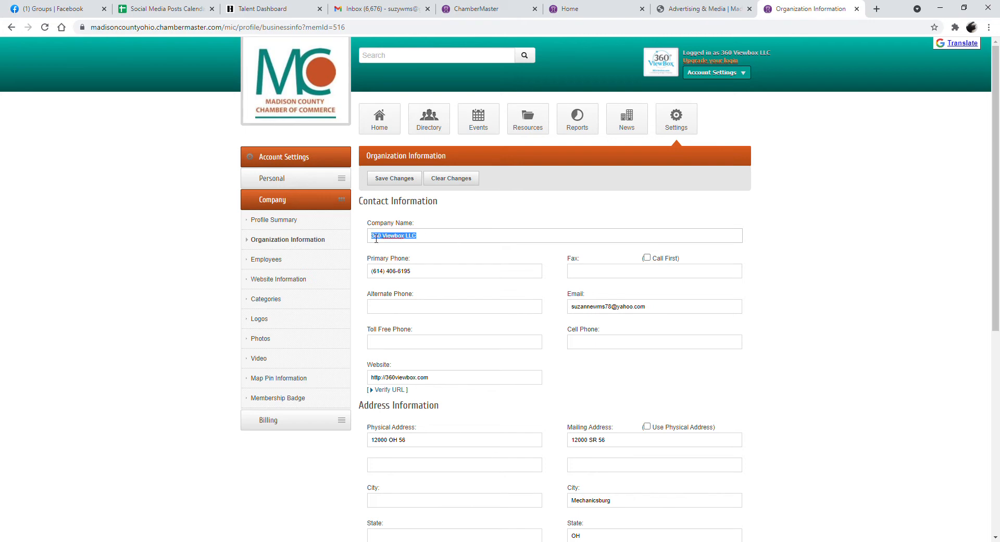
pyautogui.click(420, 280)
pyautogui.scroll(-1, 491, 365)
pyautogui.click(489, 326)
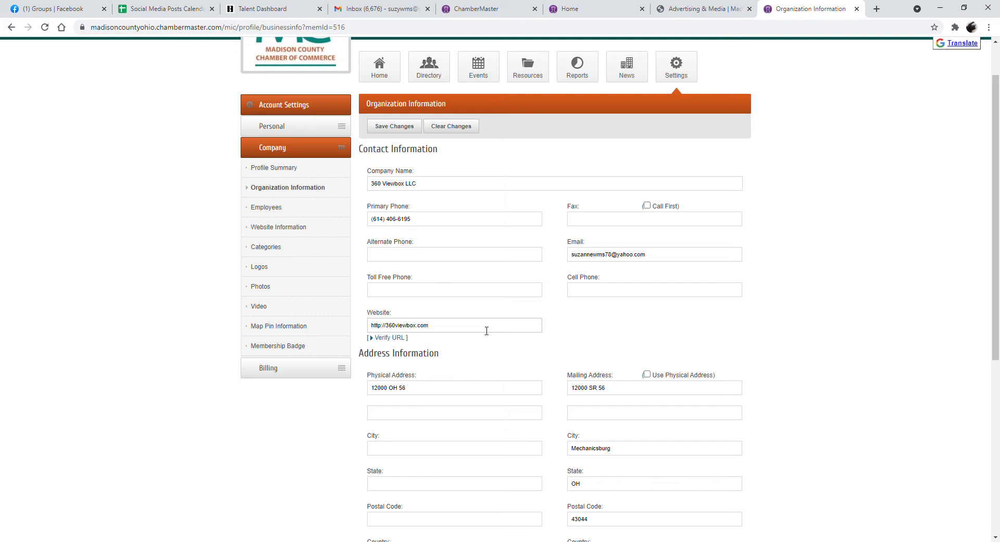
# Step: Clear the physical street address and refill it from the autofill suggestion, including city, state and postal code
pyautogui.scroll(-3, 487, 333)
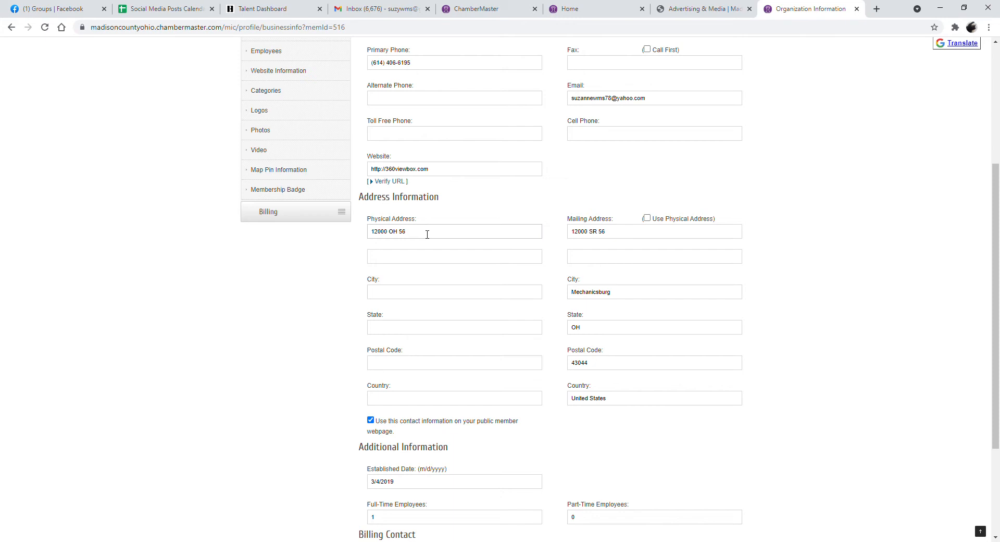
pyautogui.moveTo(424, 232); pyautogui.dragTo(368, 239)
pyautogui.press('BackSpace')
pyautogui.click(378, 233)
pyautogui.click(395, 266)
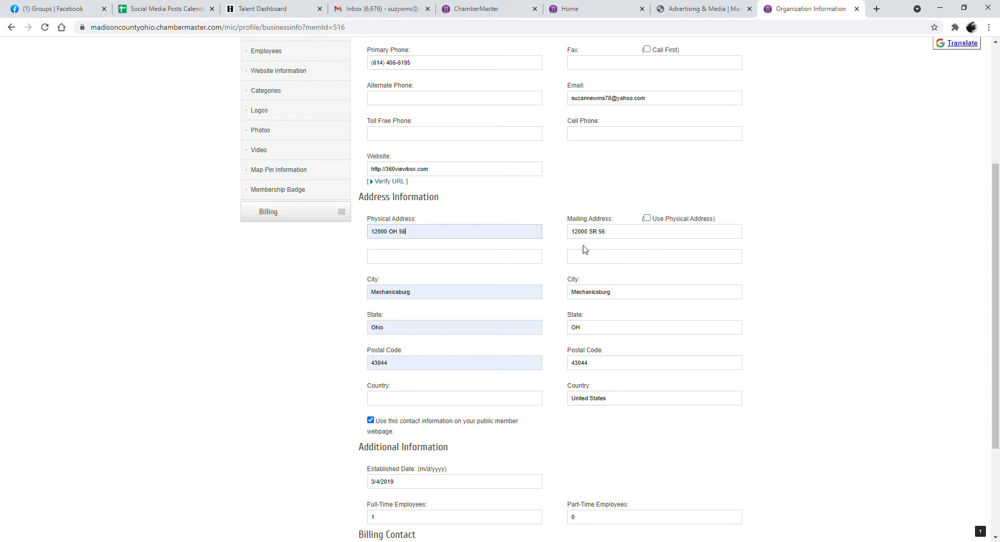
# Step: Check the contact details on the public 360 Viewbox LLC listing under Advertising & Media, and return to the Organization Information form
pyautogui.scroll(-2, 599, 292)
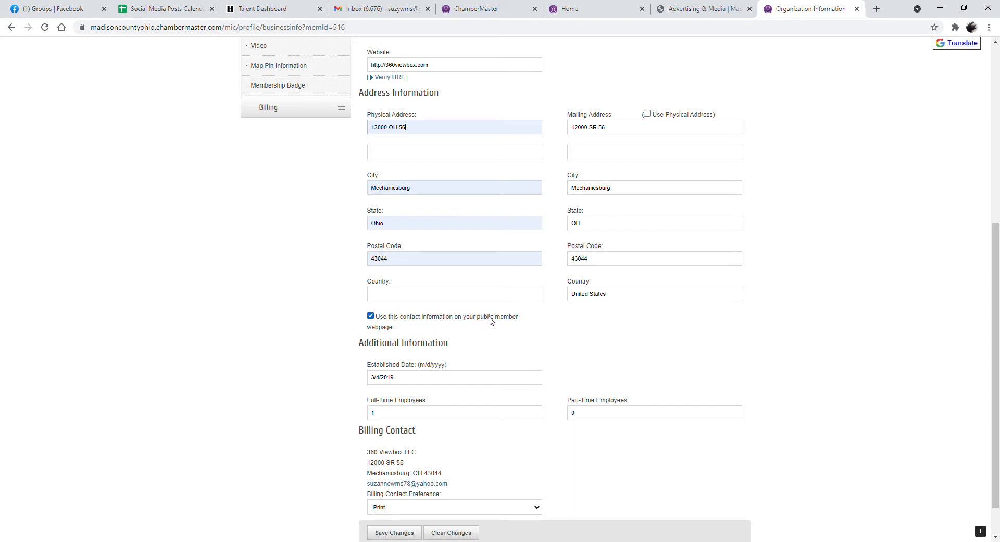
pyautogui.scroll(4, 492, 324)
pyautogui.scroll(1, 516, 307)
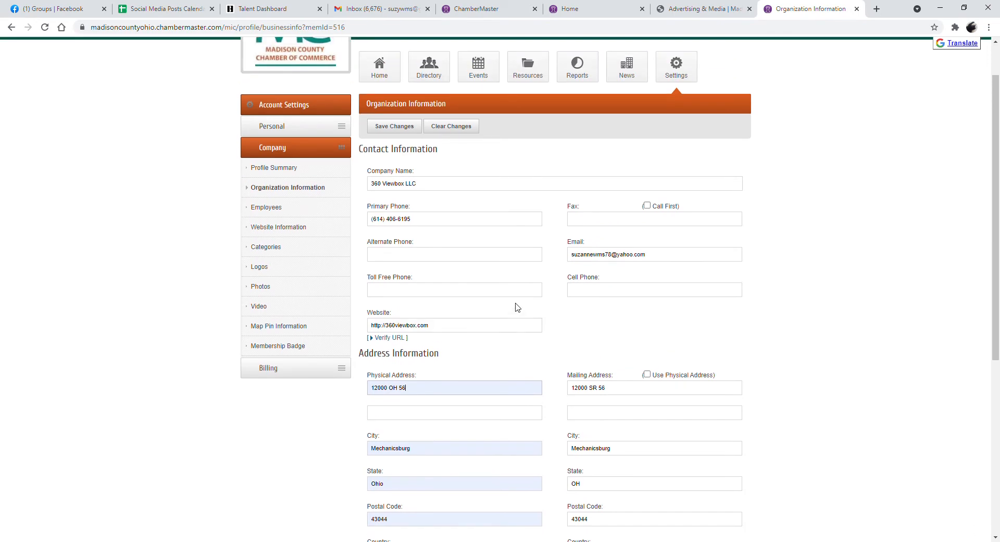
pyautogui.scroll(-2, 518, 306)
pyautogui.click(677, 11)
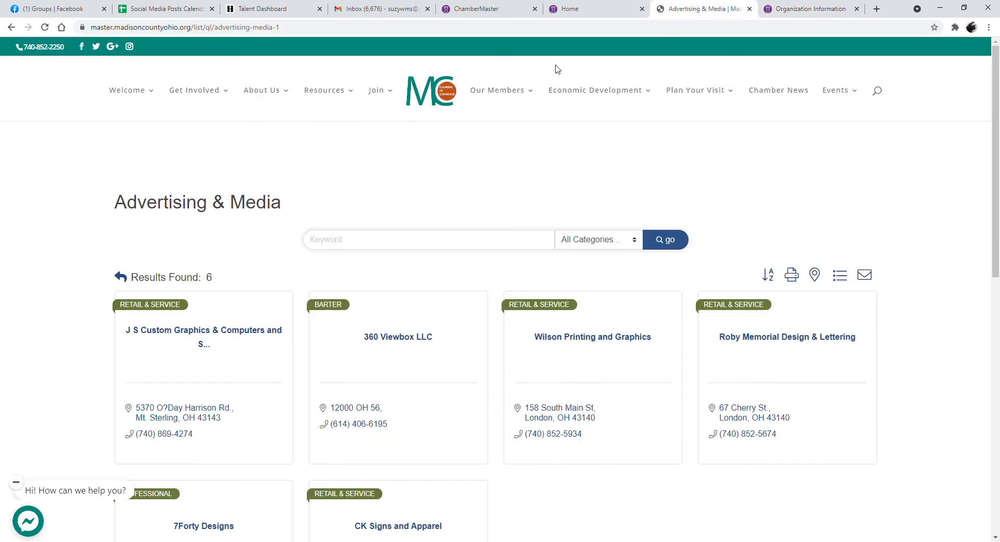
pyautogui.moveTo(502, 92)
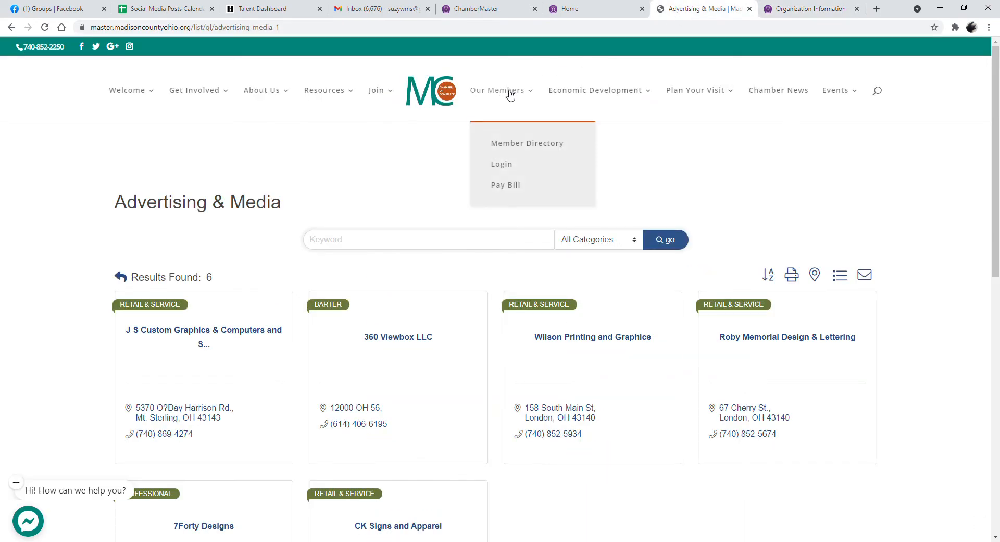
pyautogui.click(409, 339)
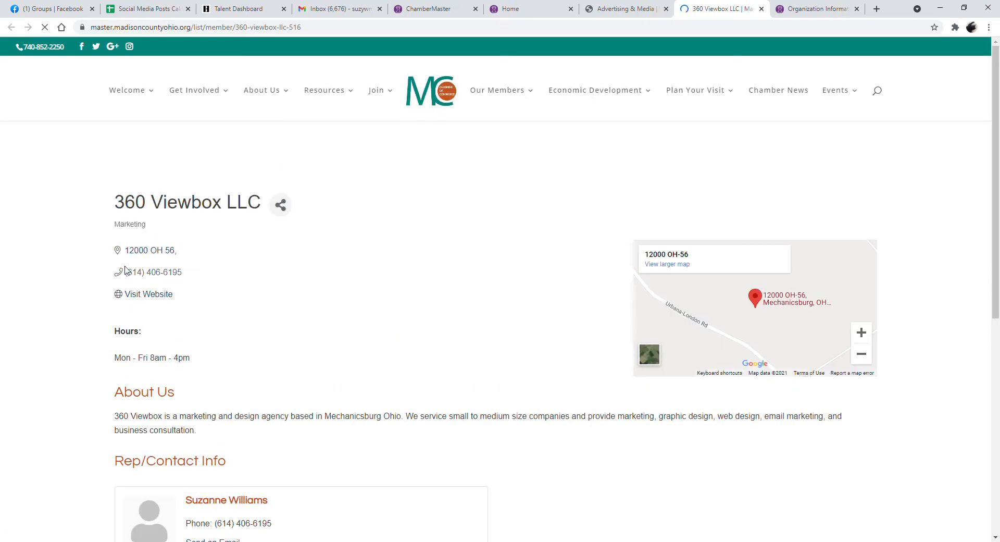
pyautogui.scroll(-5, 384, 469)
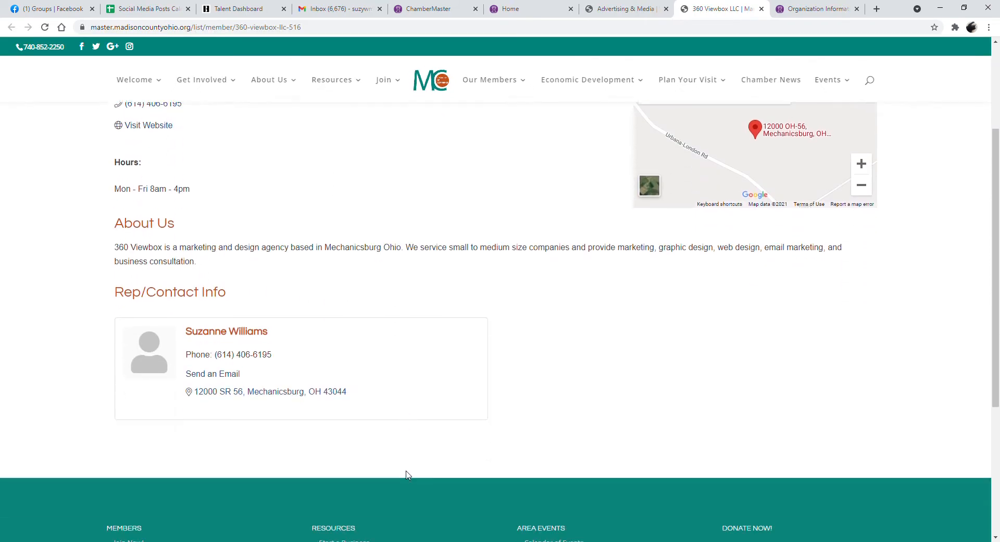
pyautogui.scroll(5, 385, 457)
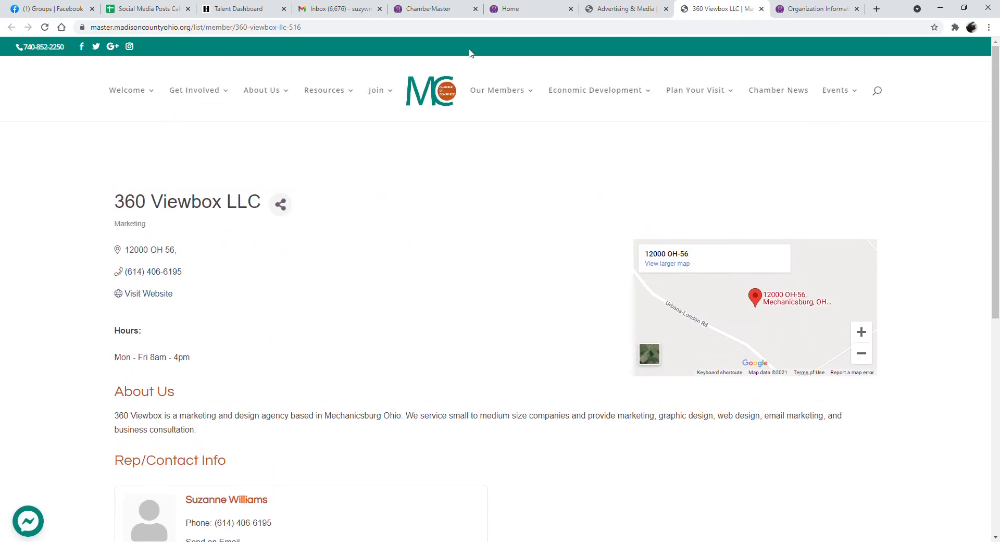
pyautogui.click(607, 9)
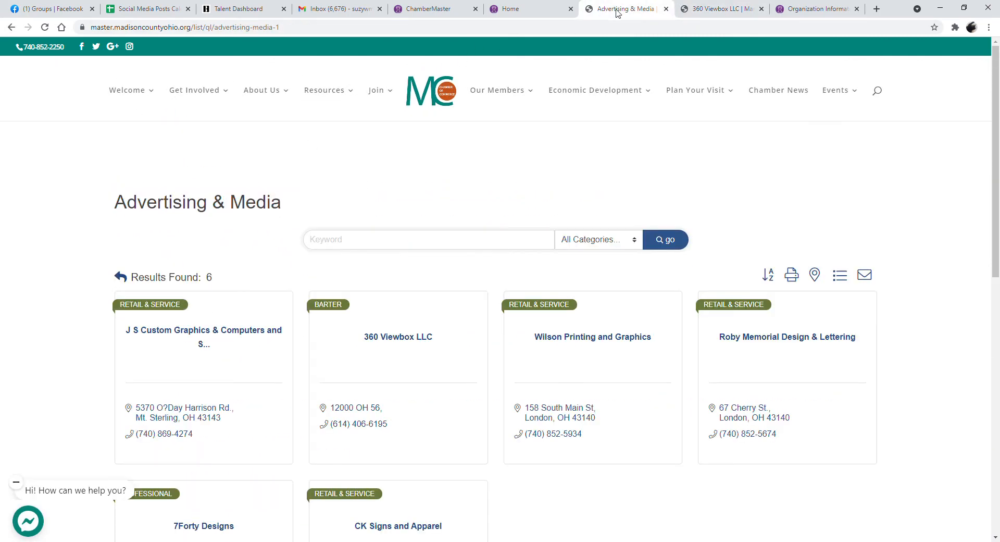
pyautogui.click(800, 11)
pyautogui.scroll(-1, 461, 326)
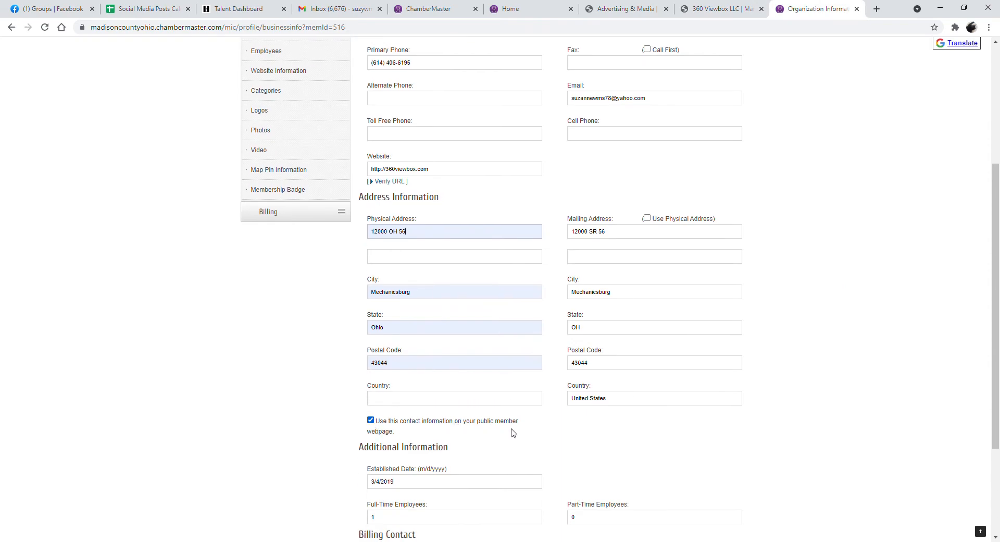
# Step: Review the address, additional and billing contact details in the Organization Information form and save the changes
pyautogui.scroll(-3, 513, 432)
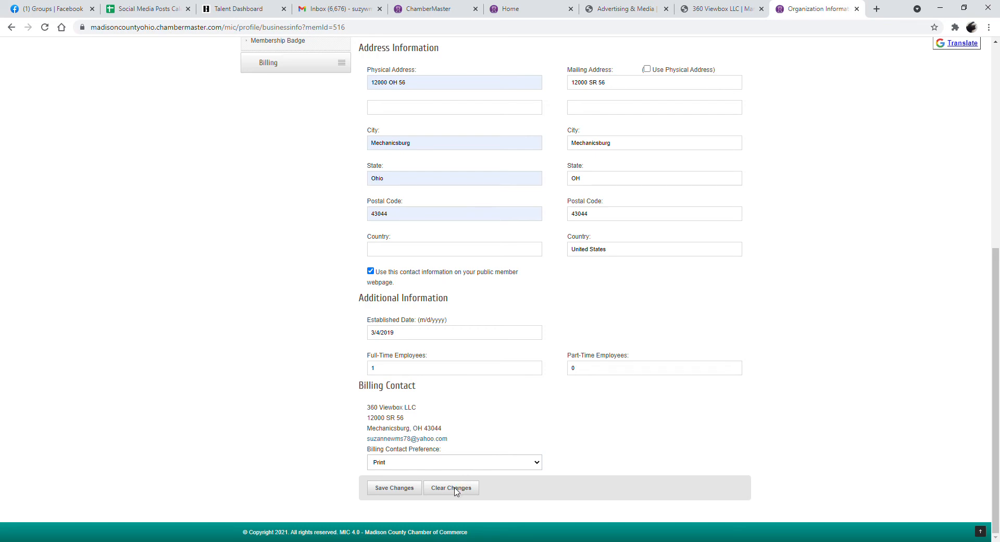
pyautogui.scroll(7, 571, 169)
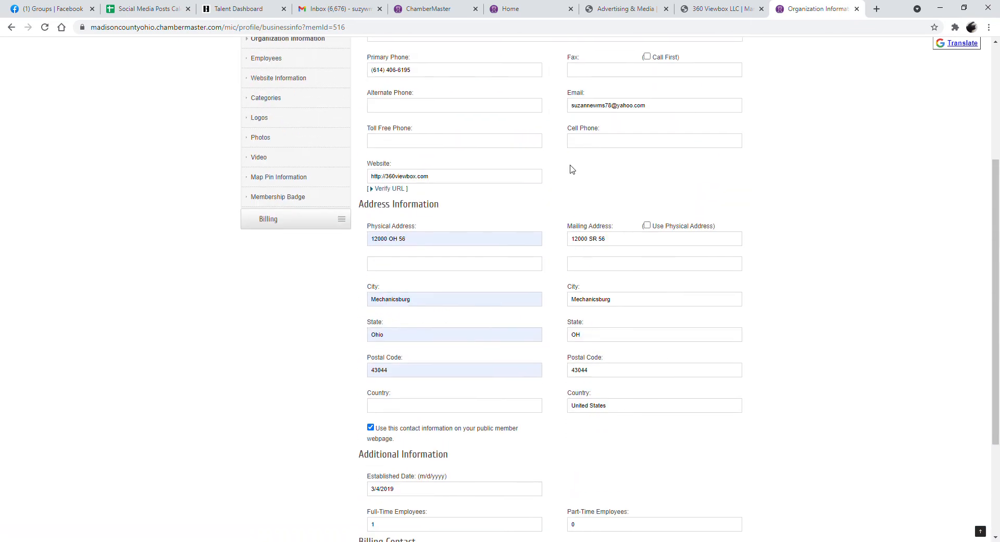
pyautogui.scroll(-7, 526, 127)
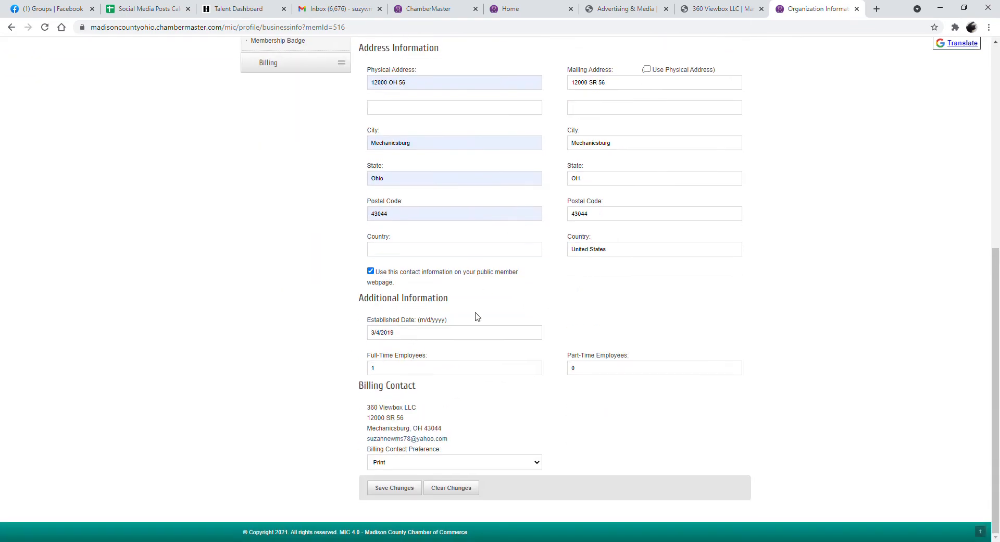
pyautogui.click(394, 491)
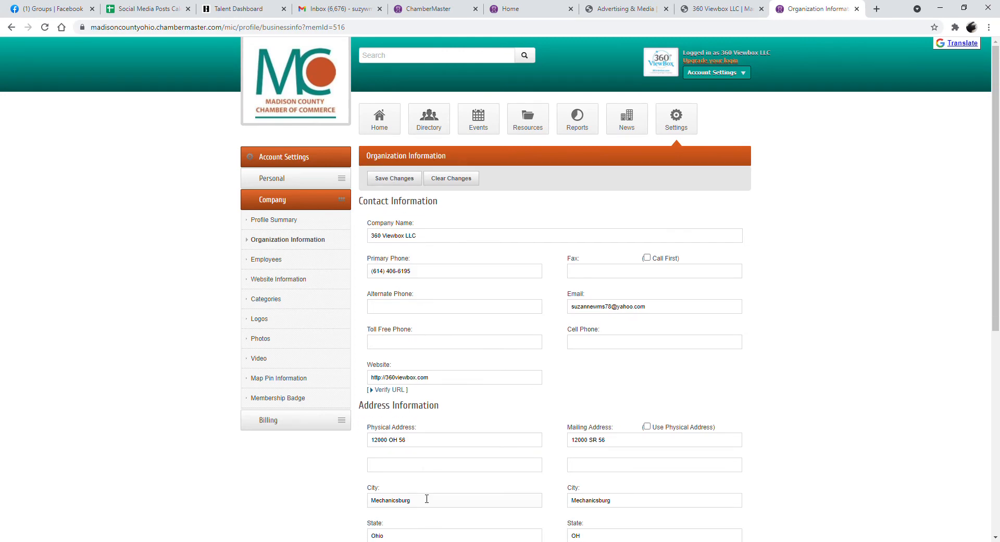
pyautogui.scroll(-6, 429, 375)
pyautogui.scroll(-1, 429, 465)
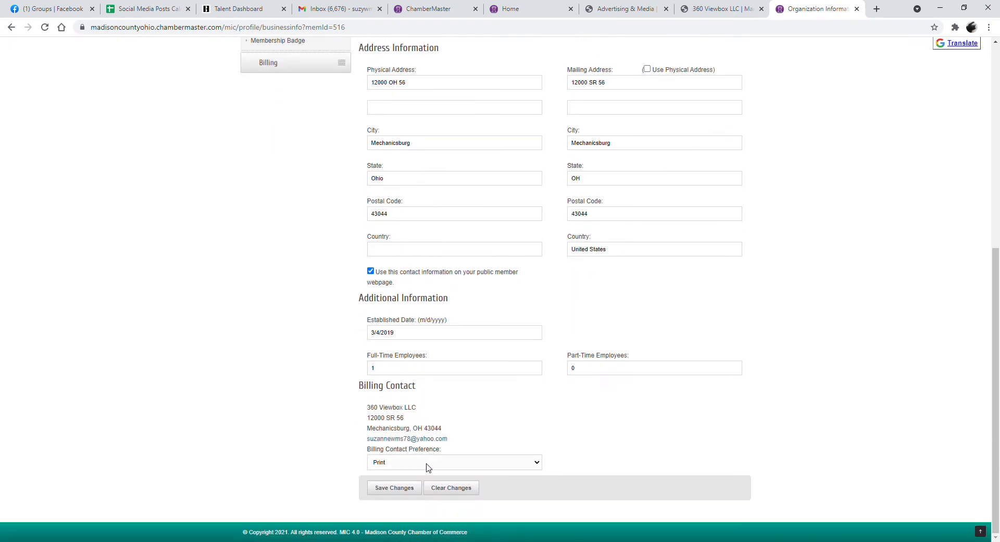
pyautogui.scroll(4, 402, 483)
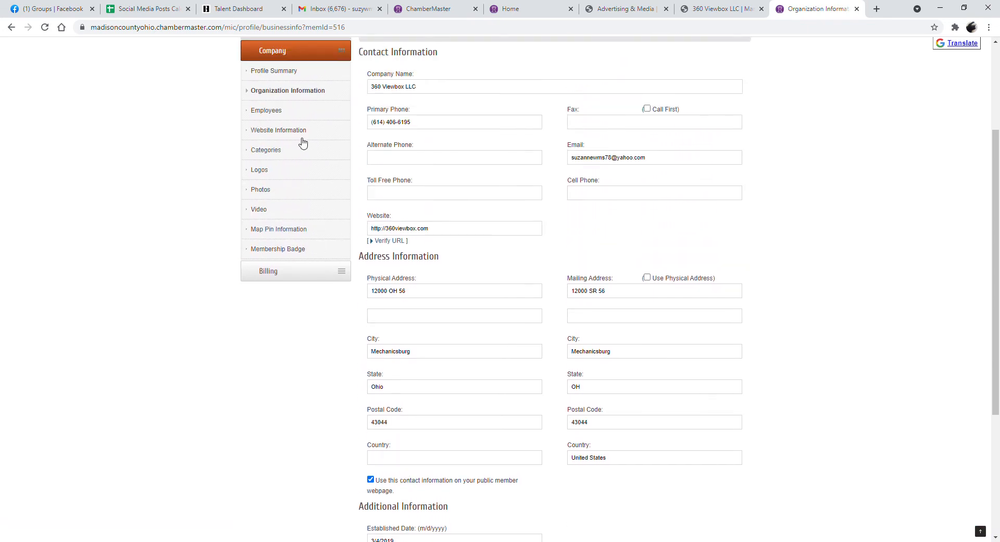
# Step: Open a new employee/representative form from the company's Employees list, examine its contact and login access fields, and try to save it blank
pyautogui.click(287, 114)
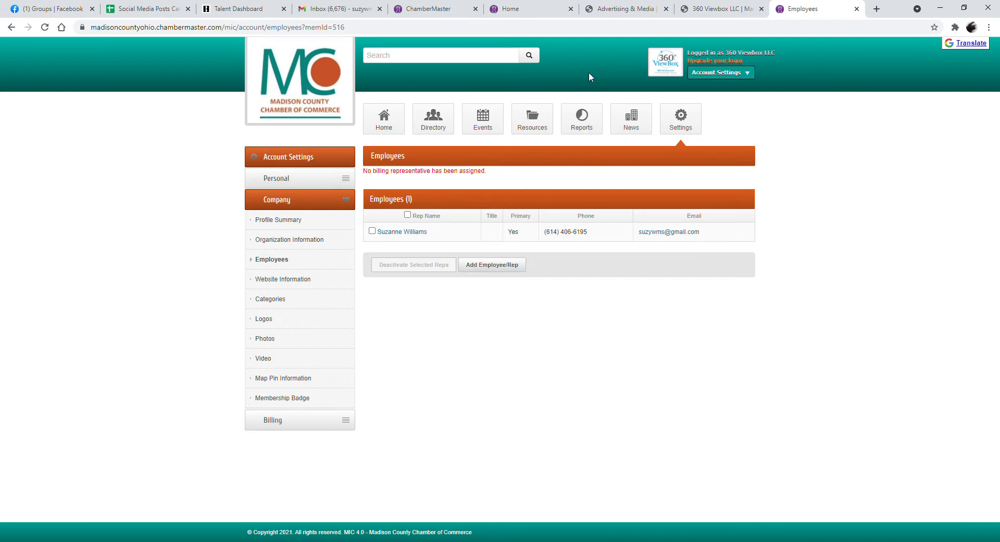
pyautogui.click(514, 271)
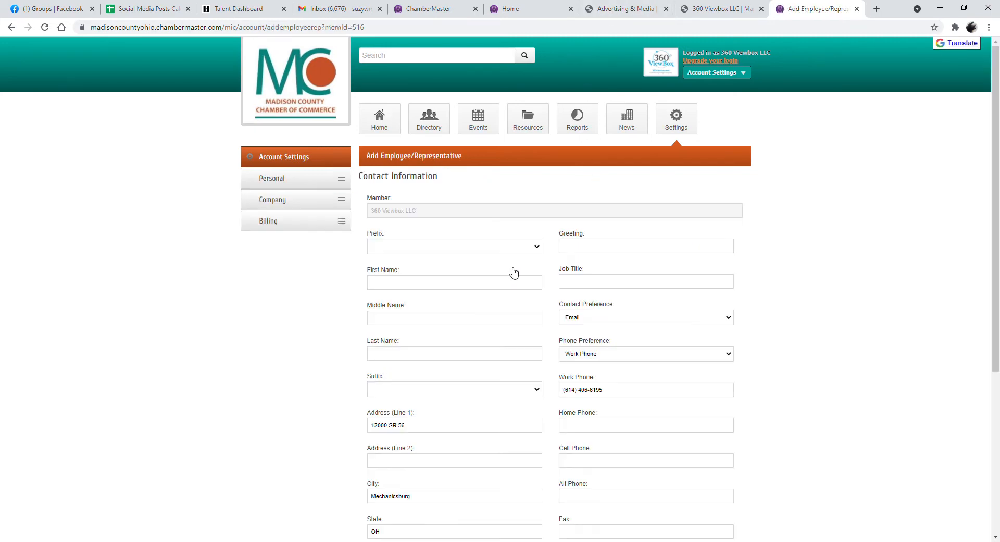
pyautogui.scroll(-5, 547, 338)
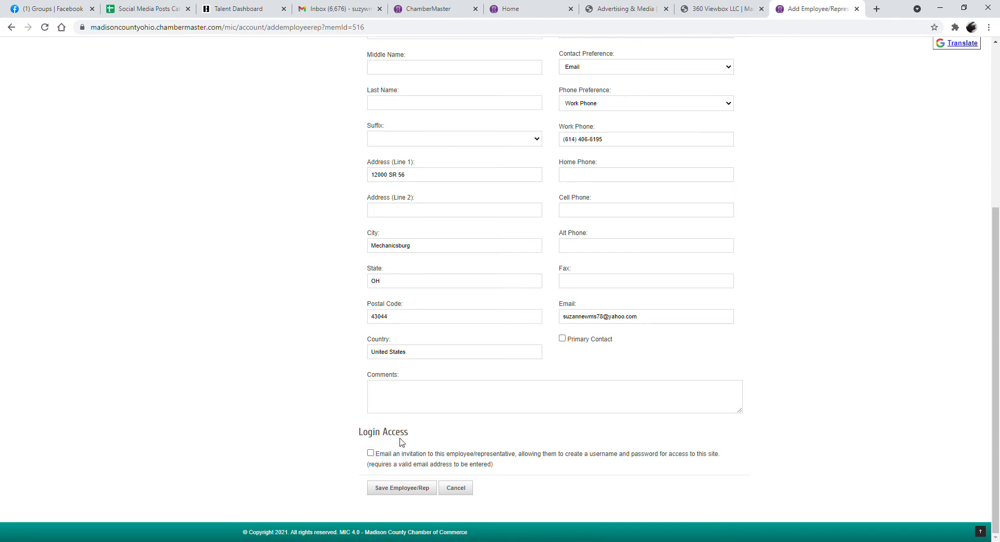
pyautogui.scroll(5, 511, 430)
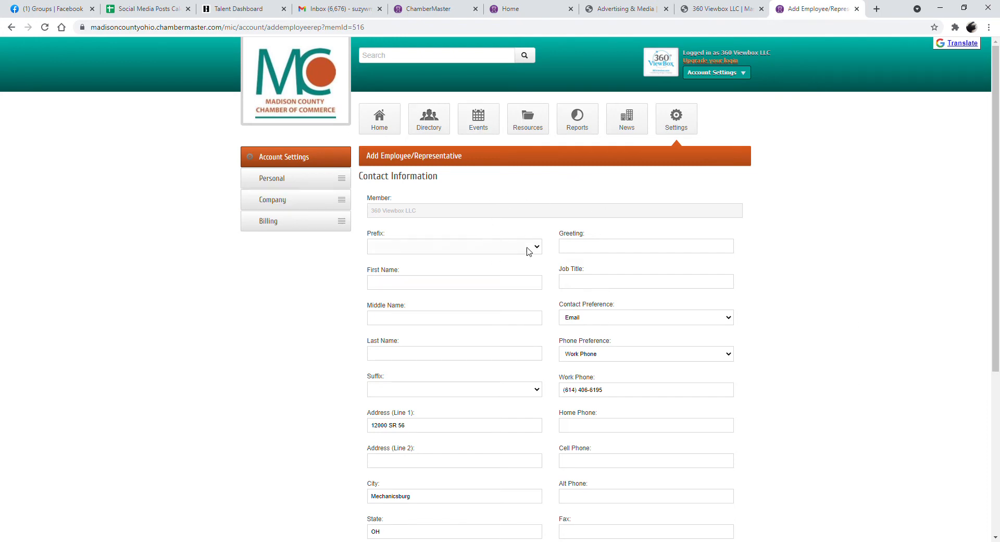
pyautogui.scroll(-5, 544, 312)
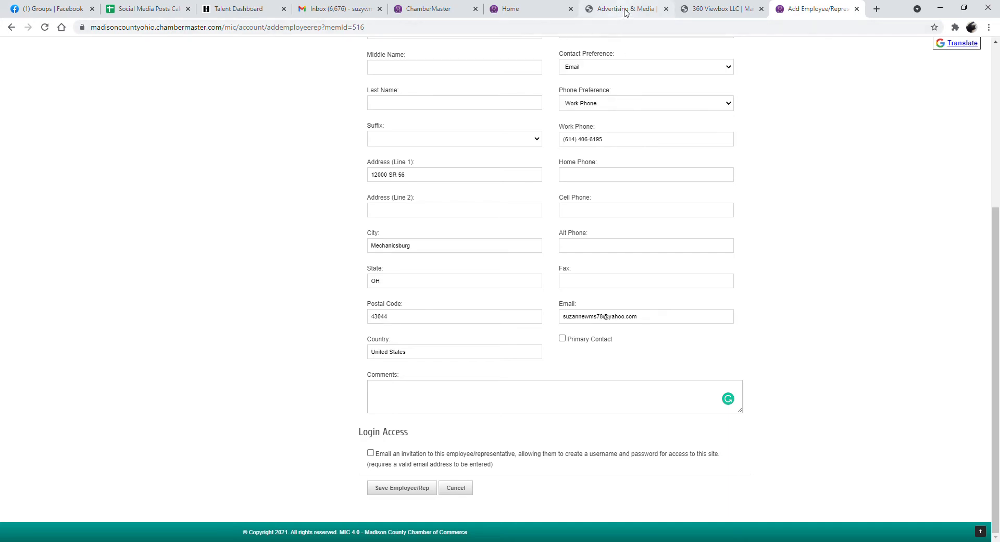
pyautogui.scroll(4, 544, 228)
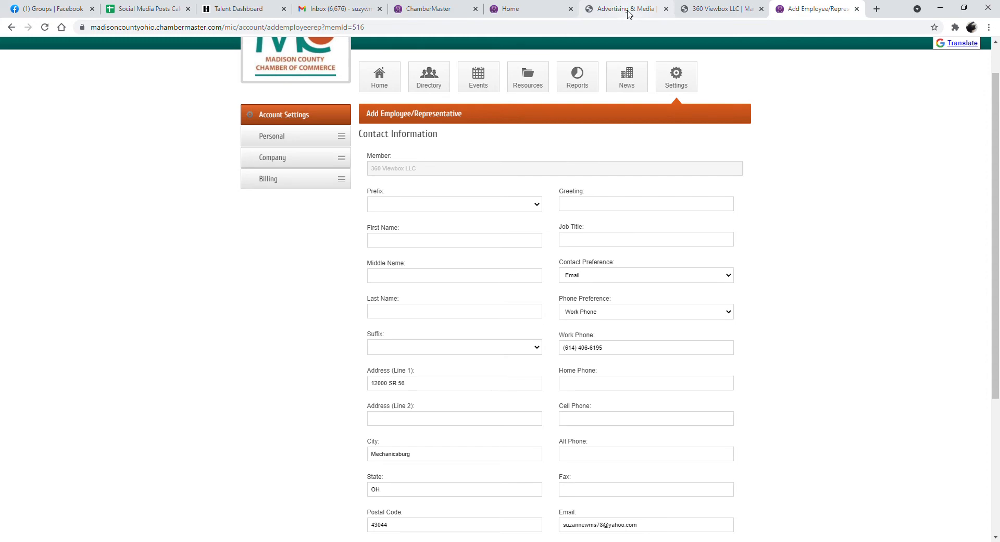
pyautogui.scroll(1, 315, 166)
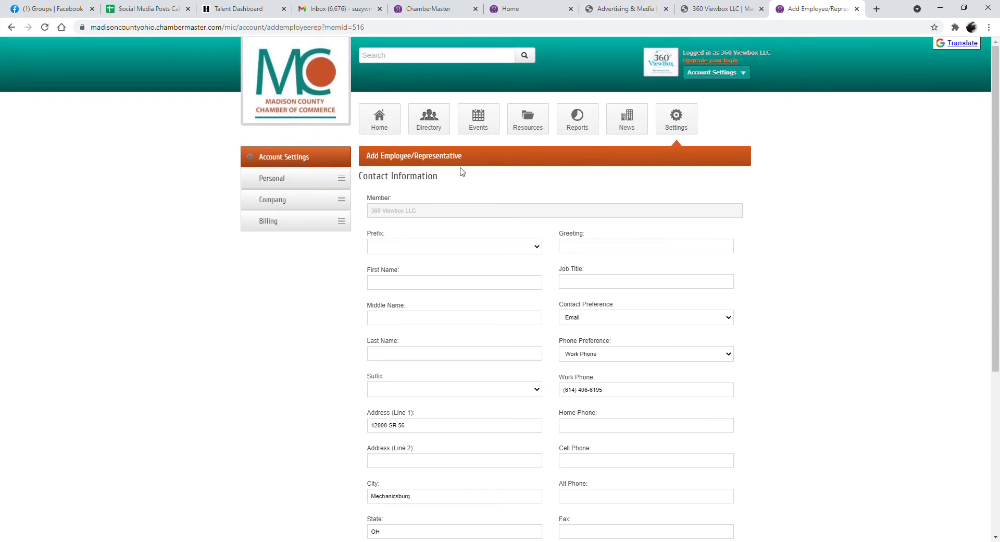
pyautogui.scroll(-5, 625, 305)
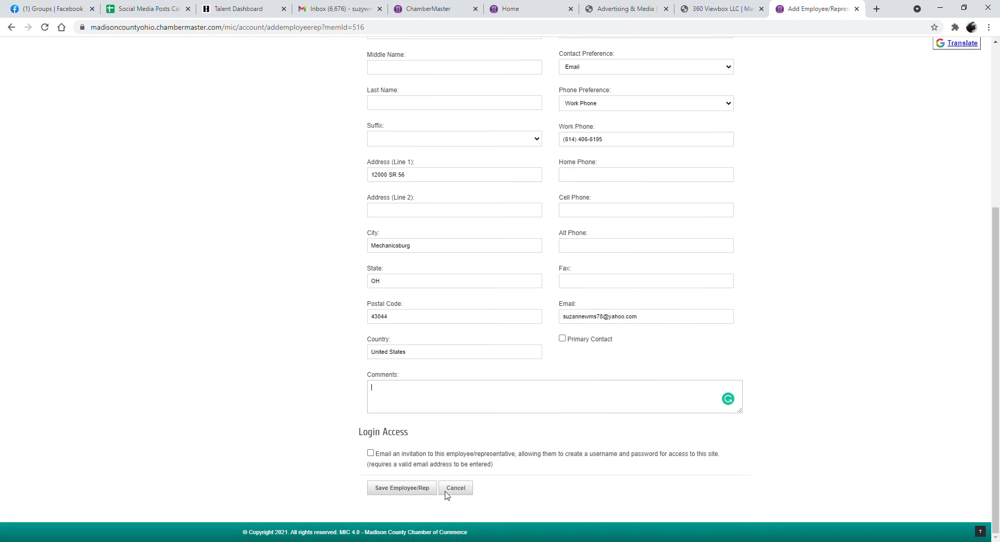
pyautogui.click(407, 494)
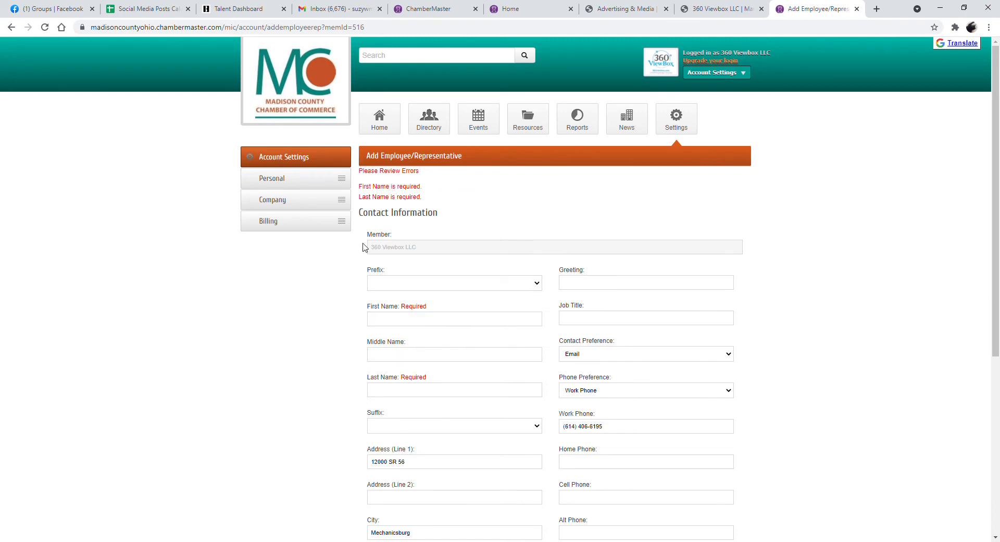
# Step: Open the company's Website Information and try the Use Organization Information option off and on, leaving it enabled
pyautogui.click(312, 206)
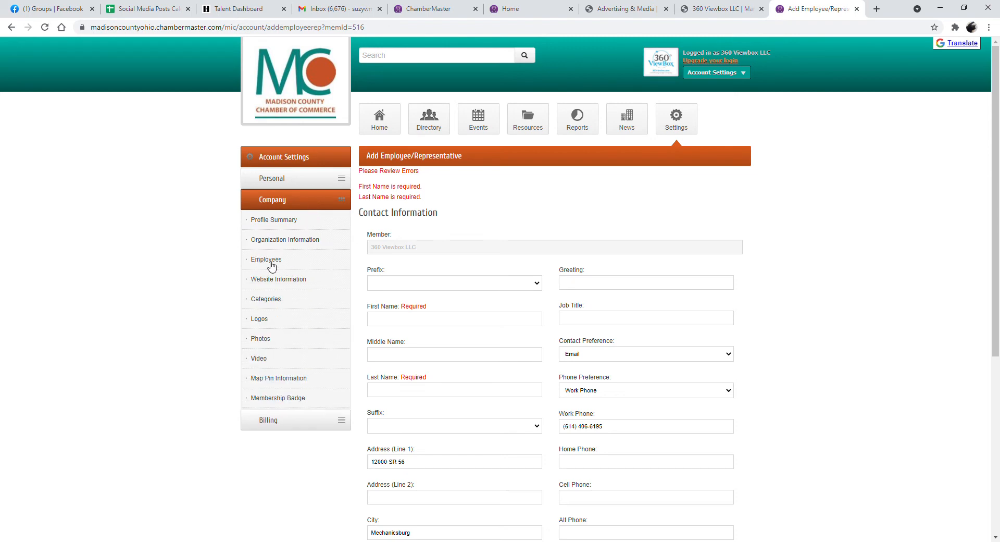
pyautogui.click(301, 282)
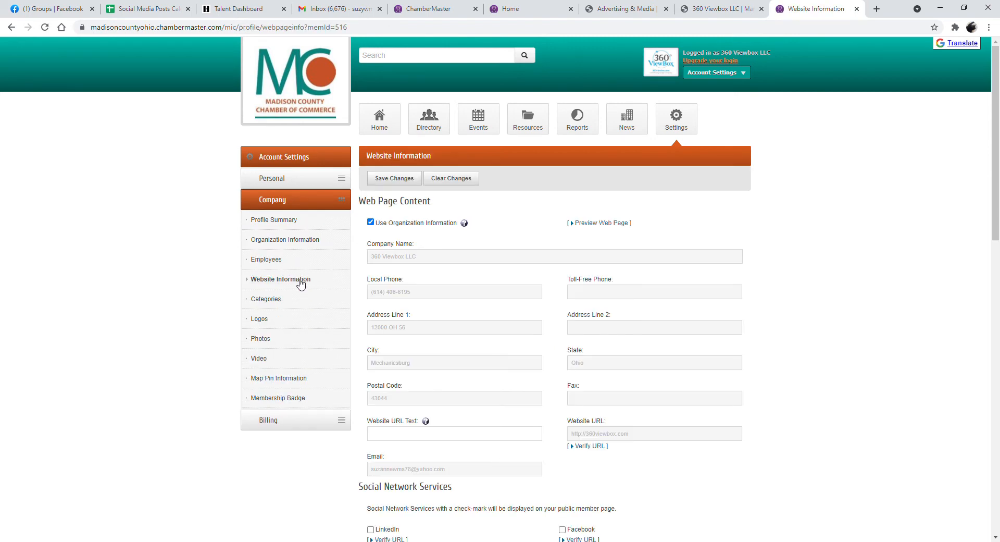
pyautogui.click(371, 223)
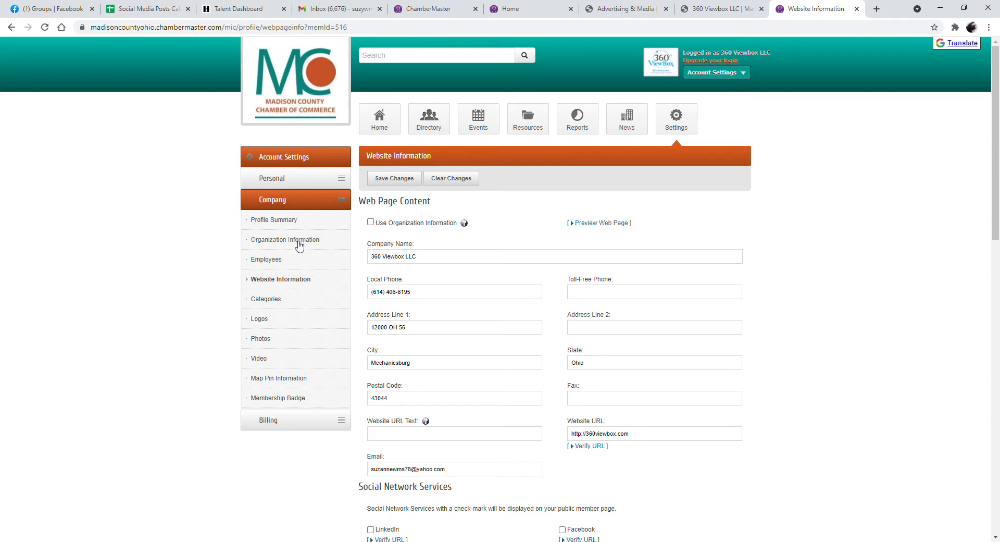
pyautogui.click(371, 223)
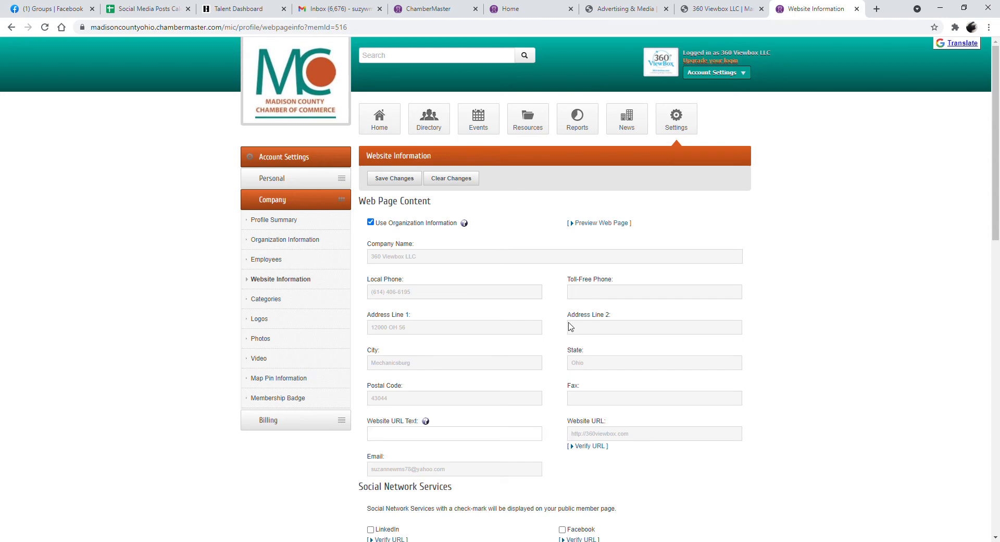
pyautogui.scroll(-2, 554, 383)
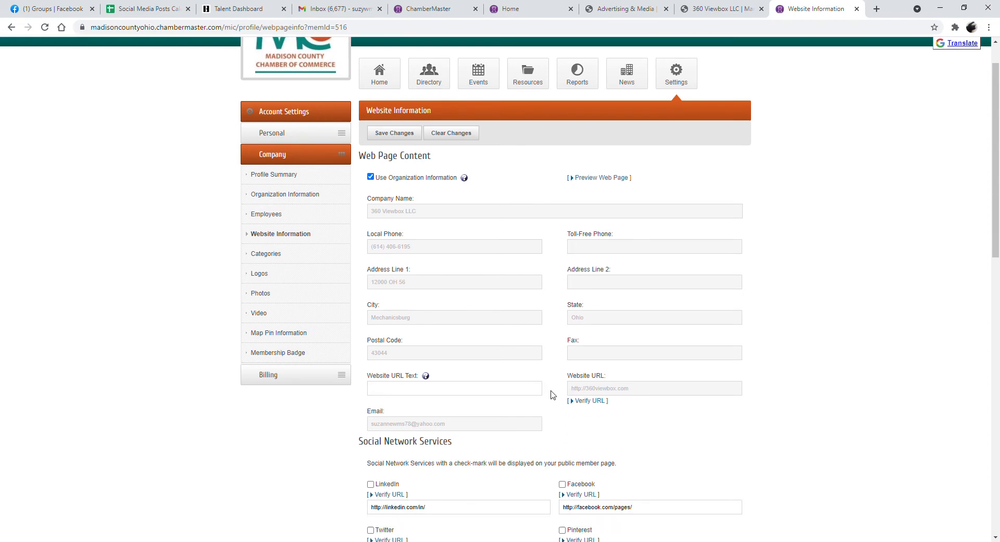
pyautogui.click(370, 118)
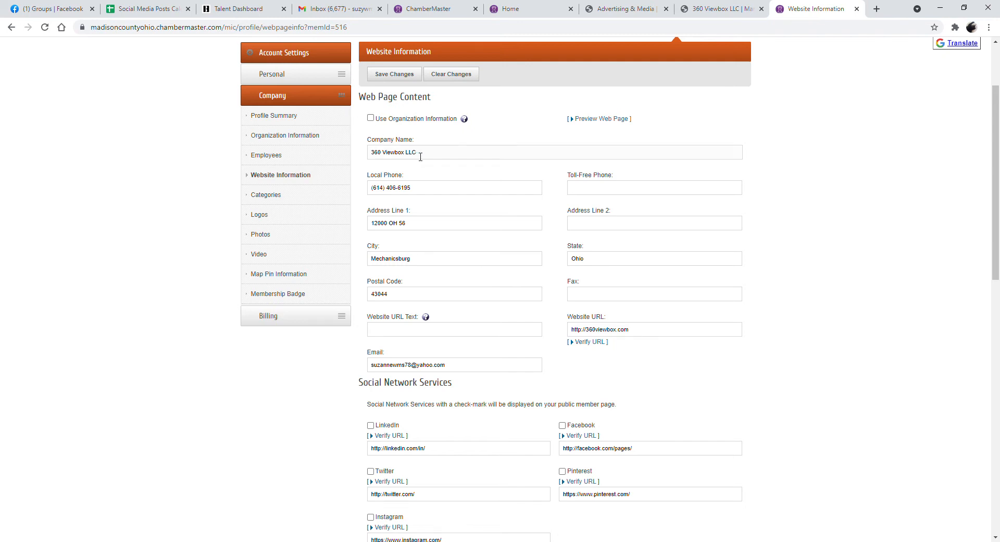
pyautogui.click(370, 117)
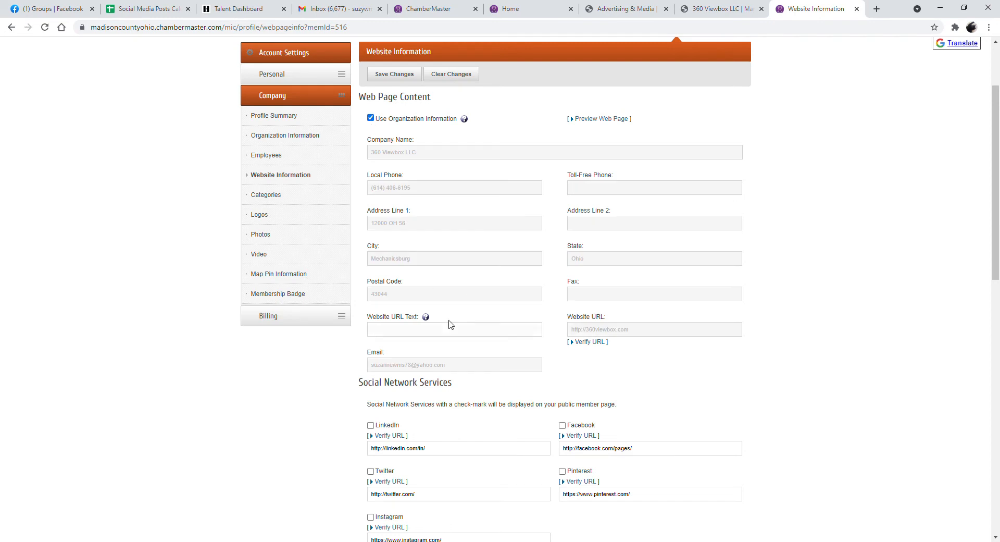
# Step: Enable LinkedIn, Twitter, Instagram and Facebook under Social Network Services for display on the public member page
pyautogui.scroll(-2, 448, 324)
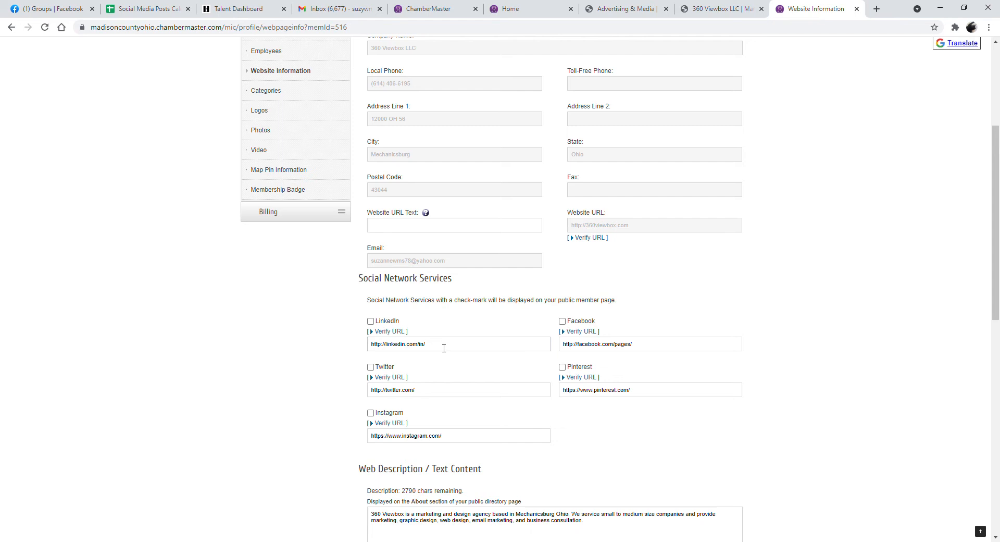
pyautogui.click(371, 321)
pyautogui.click(371, 413)
pyautogui.click(562, 321)
# Step: Examine the company description, search results description, hours of operation and driving directions under Web Description / Text Content
pyautogui.scroll(-3, 552, 398)
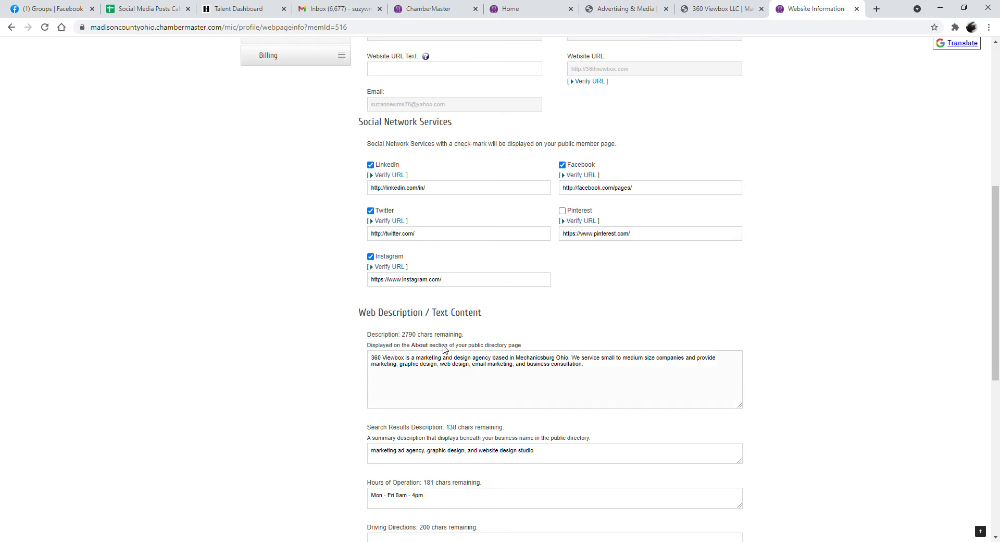
pyautogui.moveTo(401, 334); pyautogui.dragTo(423, 345)
pyautogui.moveTo(603, 375); pyautogui.dragTo(369, 353)
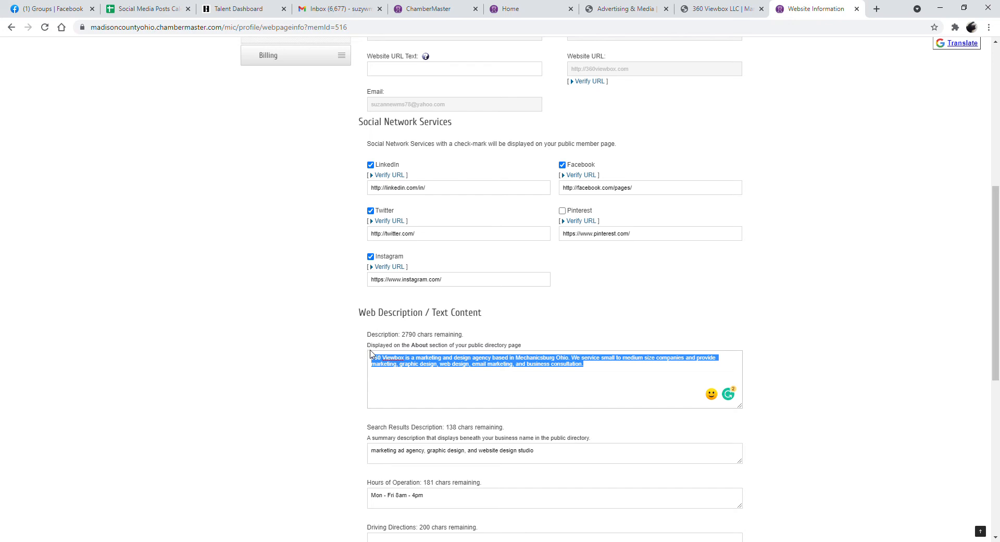
pyautogui.scroll(-2, 500, 458)
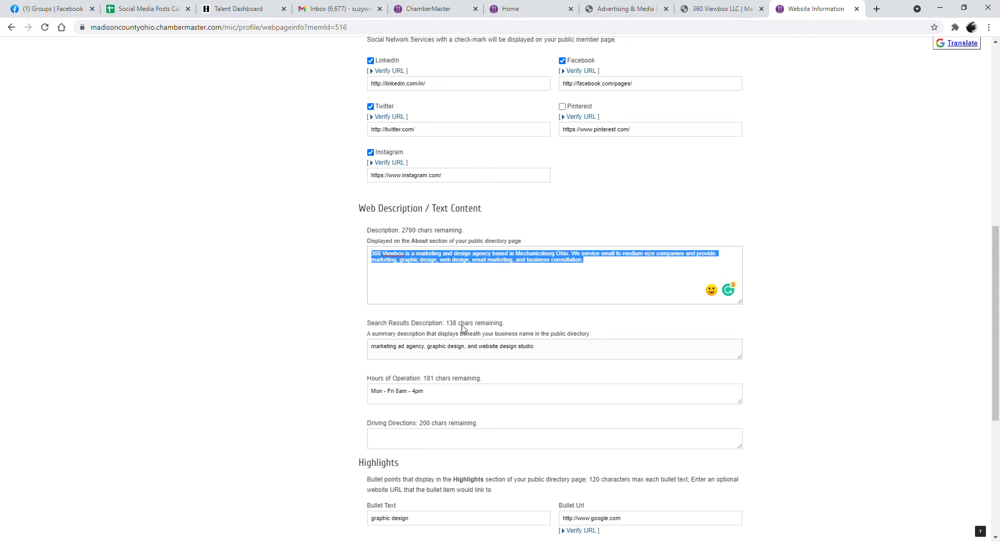
pyautogui.moveTo(530, 354); pyautogui.dragTo(362, 336)
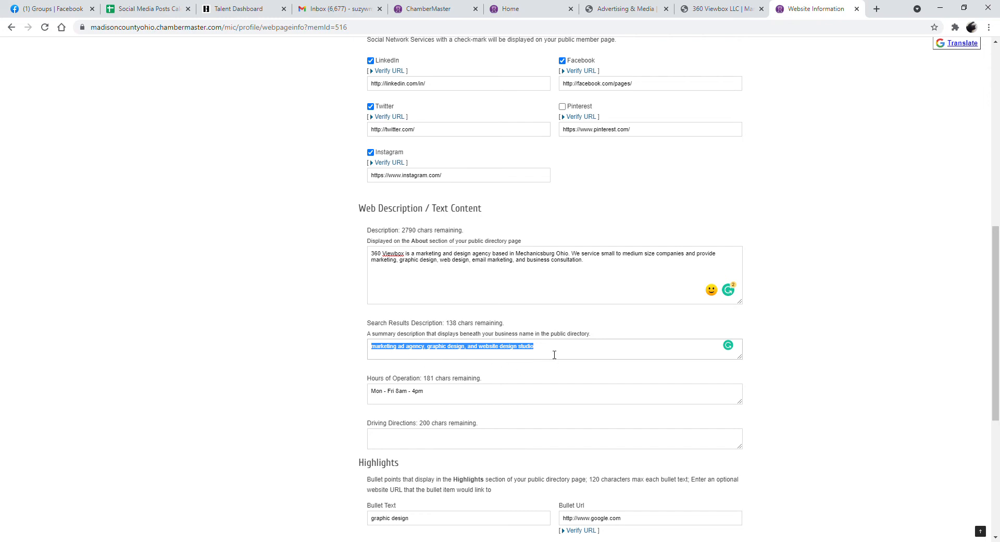
pyautogui.click(555, 352)
pyautogui.moveTo(557, 352); pyautogui.dragTo(309, 331)
pyautogui.scroll(-3, 326, 318)
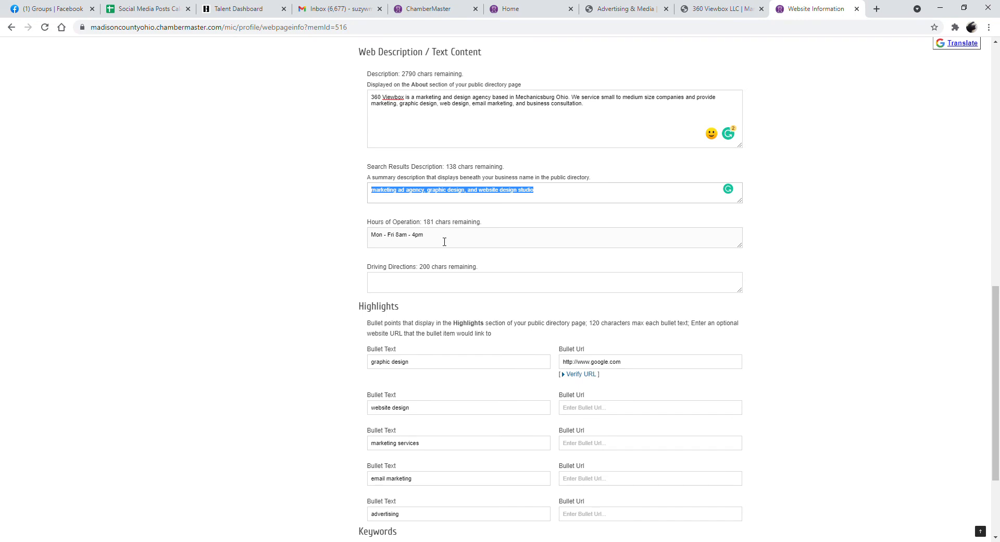
pyautogui.click(444, 241)
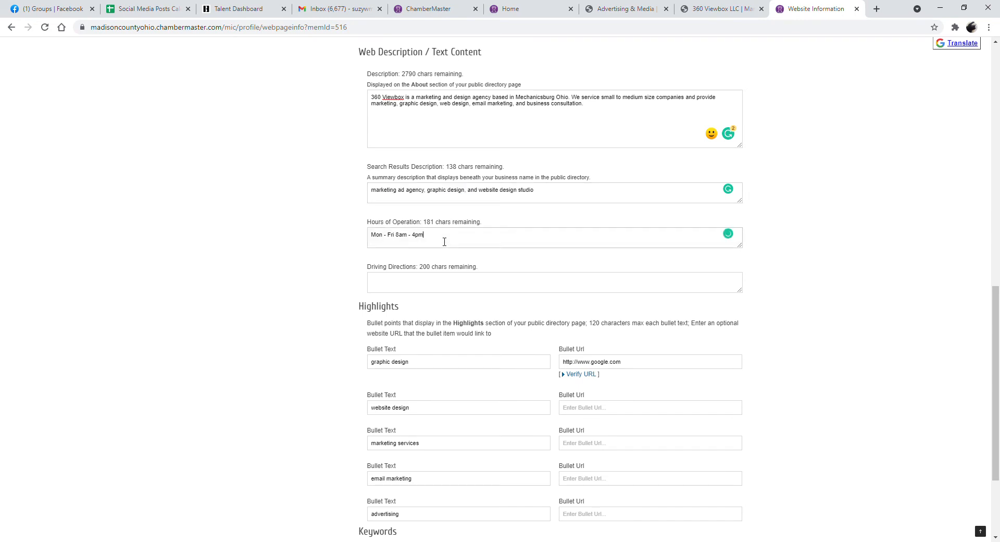
pyautogui.click(453, 280)
# Step: Examine the Highlights bullet texts and the optional URL linked to the graphic design bullet
pyautogui.scroll(-3, 499, 291)
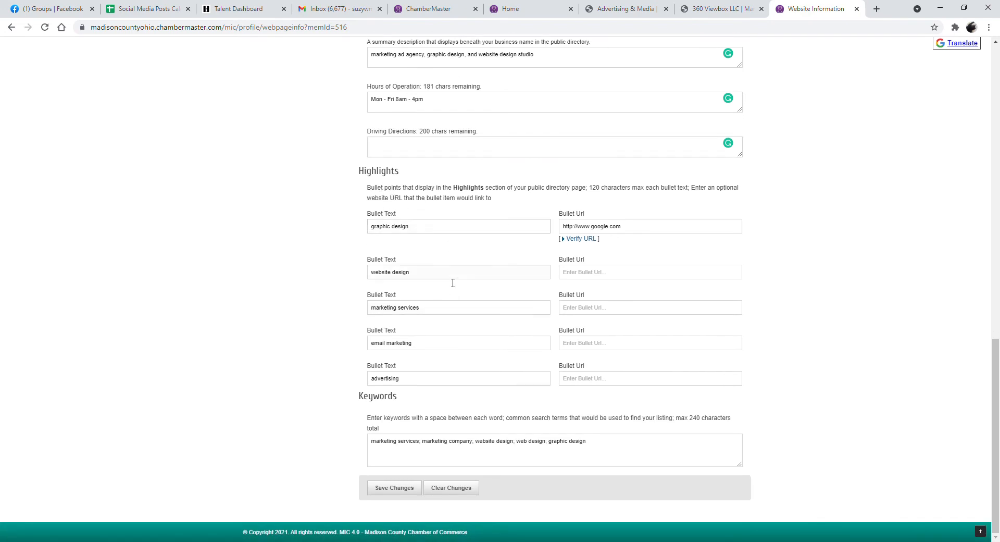
pyautogui.click(457, 313)
pyautogui.moveTo(628, 233); pyautogui.dragTo(498, 224)
pyautogui.click(452, 233)
pyautogui.moveTo(630, 232); pyautogui.dragTo(470, 197)
# Step: Review the Keywords entry and its 240-character limit, and save the Website Information changes
pyautogui.moveTo(359, 398); pyautogui.dragTo(399, 406)
pyautogui.click(503, 423)
pyautogui.click(422, 444)
pyautogui.moveTo(680, 419); pyautogui.dragTo(734, 425)
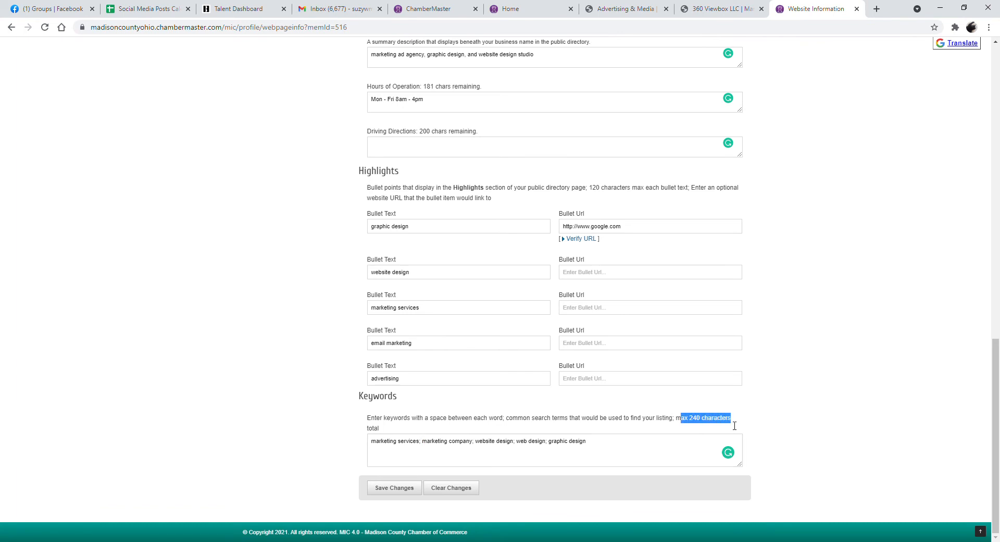
pyautogui.click(640, 446)
pyautogui.click(402, 490)
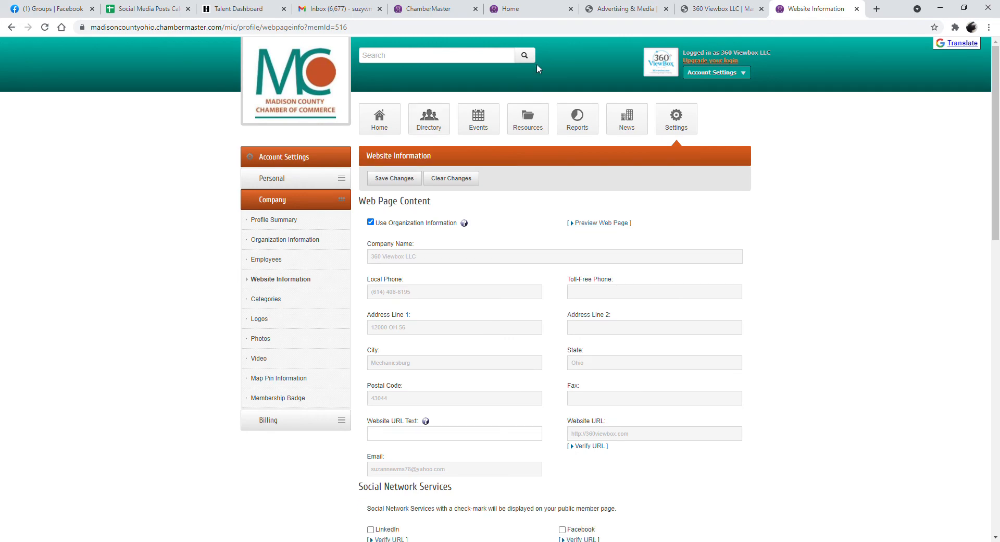
# Step: Open the public 360 Viewbox LLC listing from the Advertising & Media directory and check its hours, About Us and contact sections
pyautogui.click(597, 10)
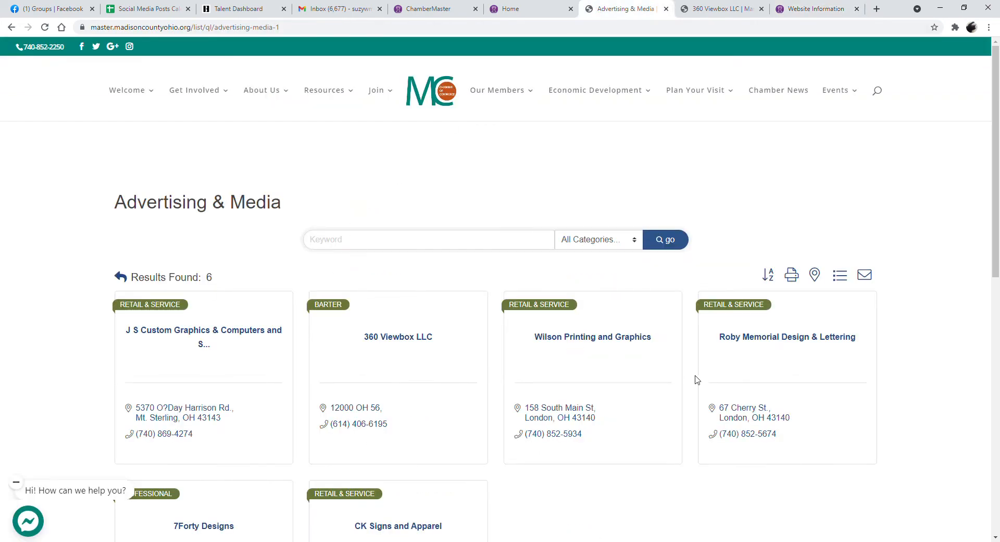
pyautogui.click(407, 342)
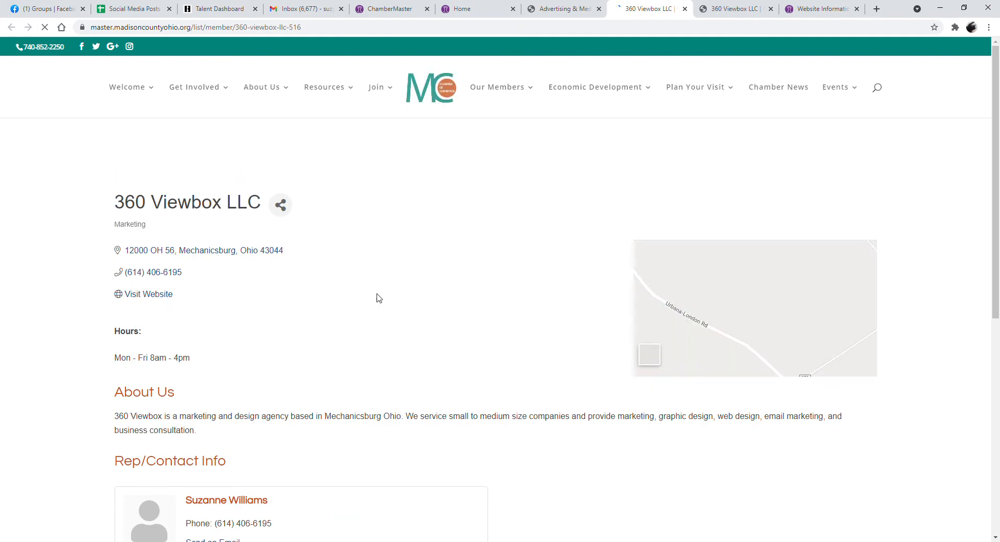
pyautogui.scroll(-3, 395, 340)
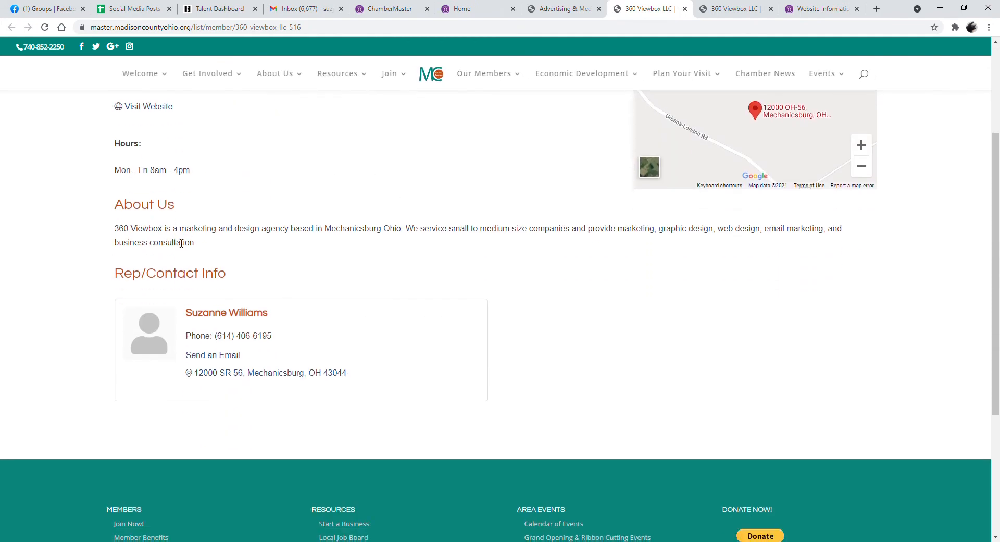
# Step: Review the About Us description on the public 360 Viewbox LLC listing and return to the Advertising & Media directory page
pyautogui.moveTo(199, 248); pyautogui.dragTo(115, 229)
pyautogui.scroll(2, 350, 332)
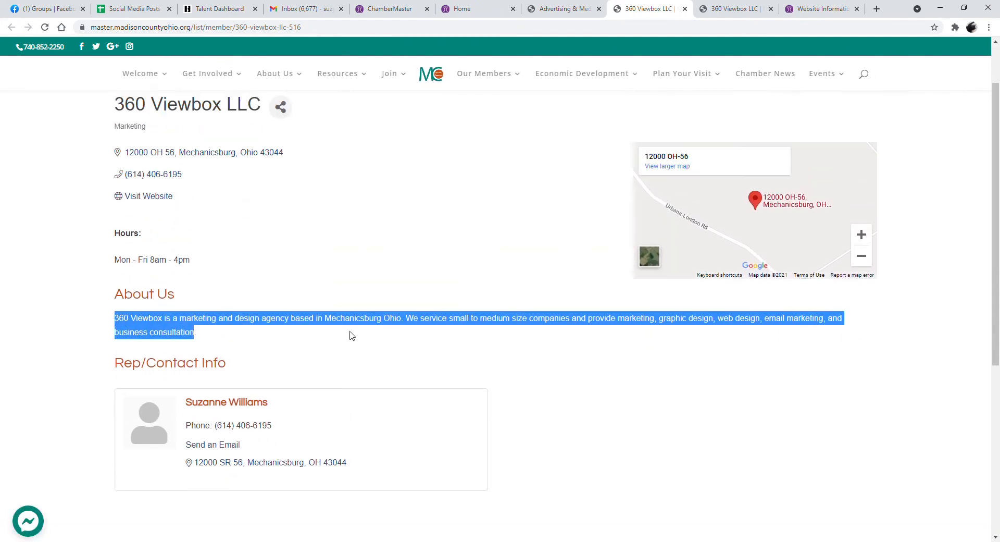
pyautogui.scroll(2, 367, 328)
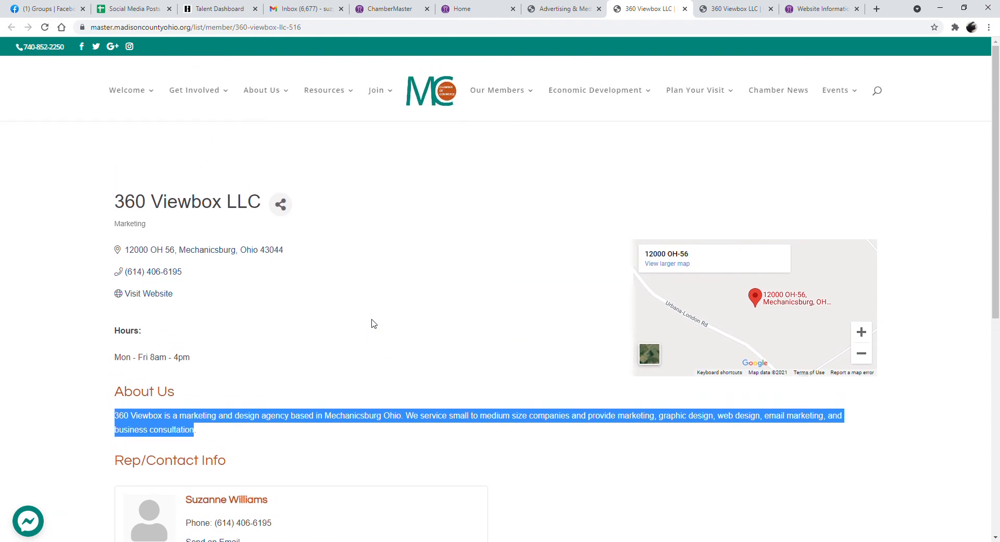
pyautogui.moveTo(507, 98)
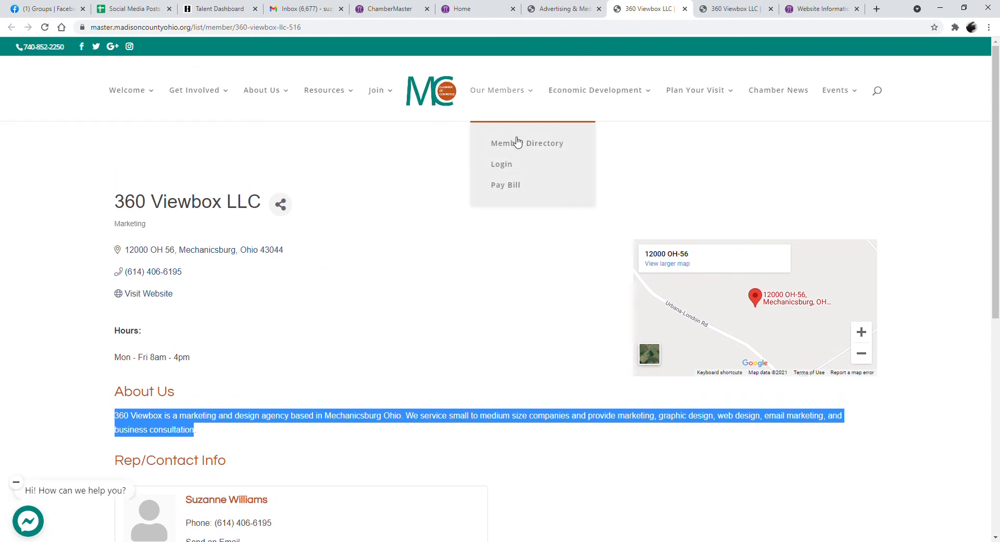
pyautogui.click(570, 10)
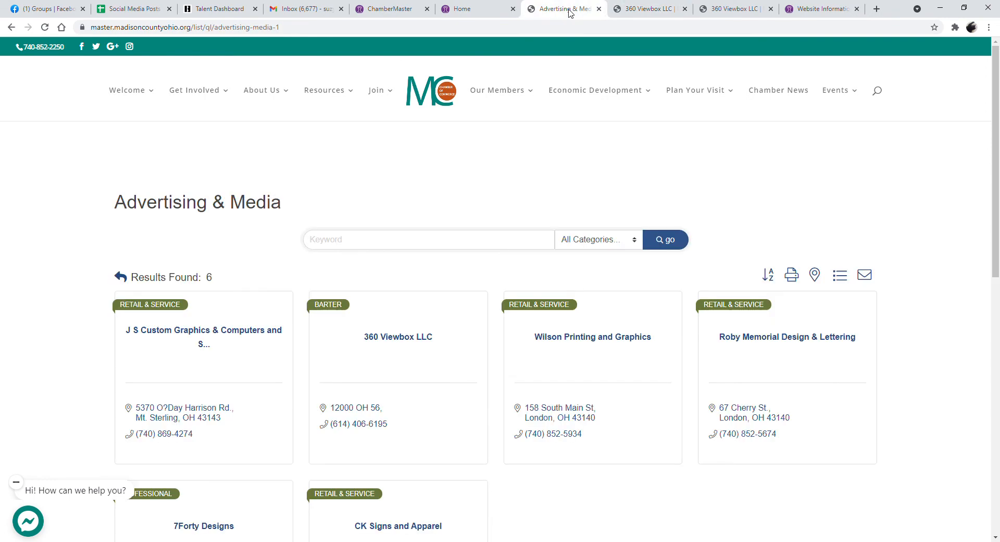
# Step: Open the 360 Viewbox LLC entry in the member portal's Directory and examine its Highlights, About, Reps and Map sections
pyautogui.click(820, 8)
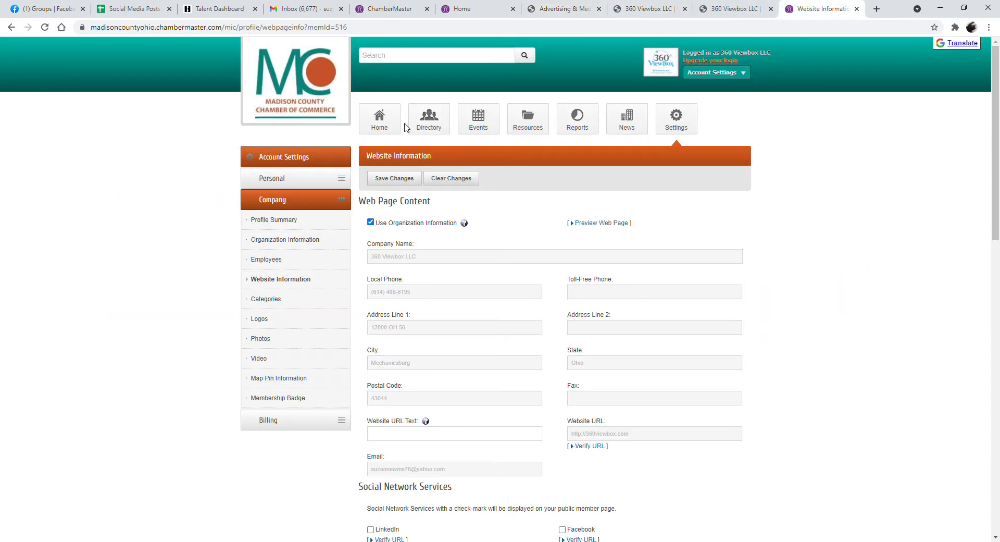
pyautogui.click(422, 129)
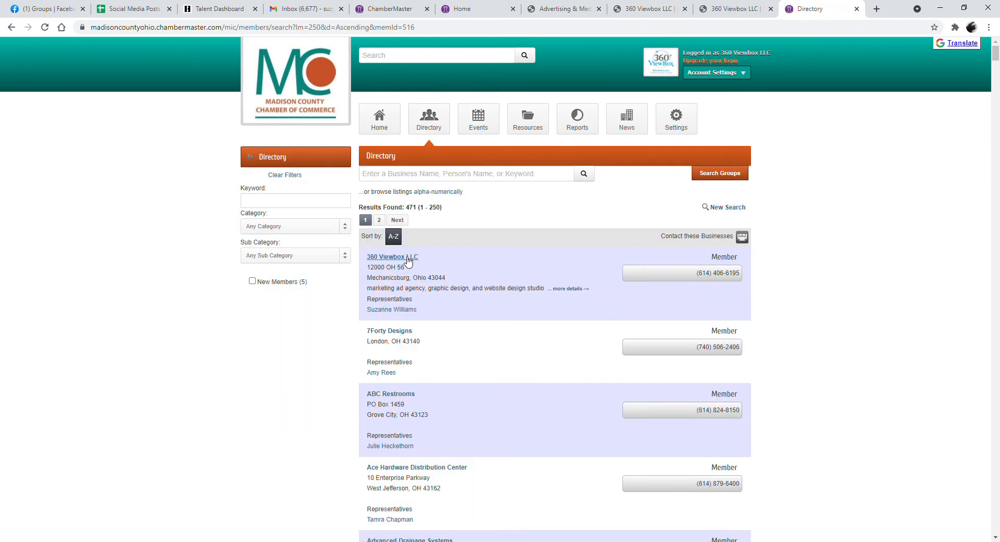
pyautogui.click(409, 257)
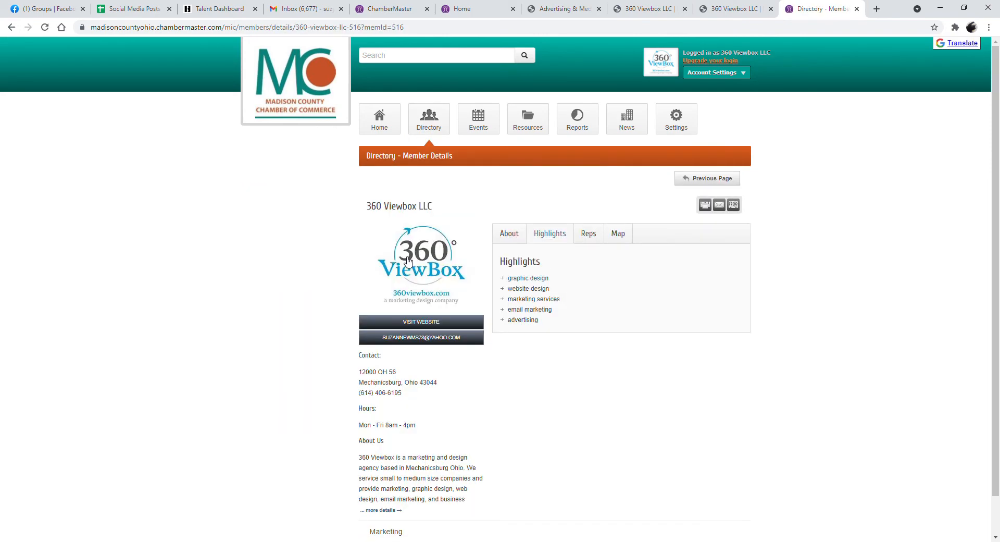
pyautogui.scroll(-1, 410, 320)
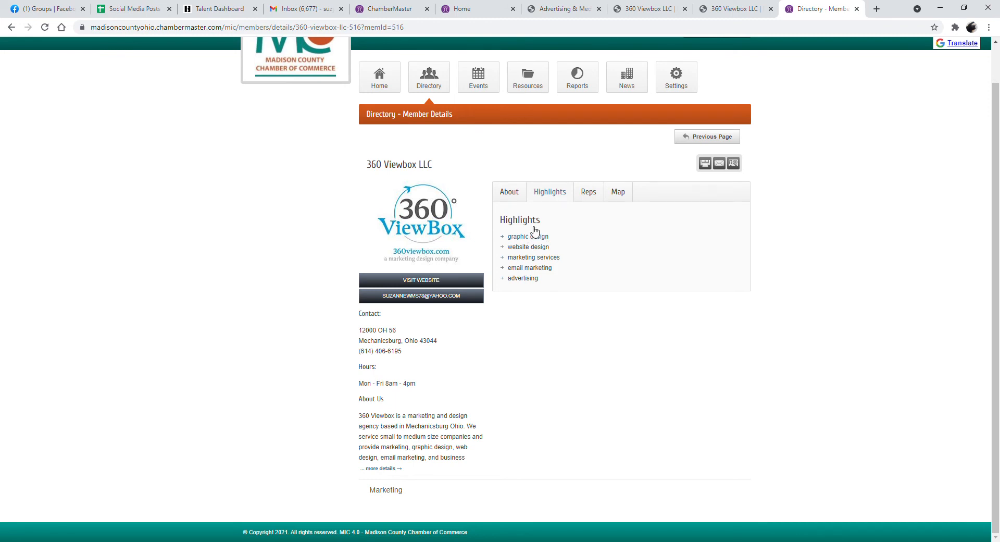
pyautogui.click(511, 194)
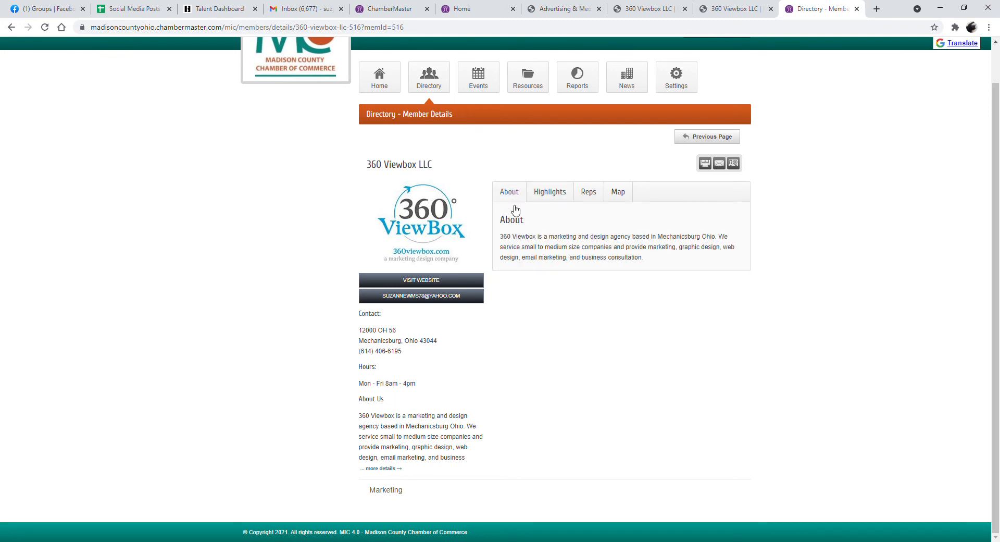
pyautogui.click(585, 195)
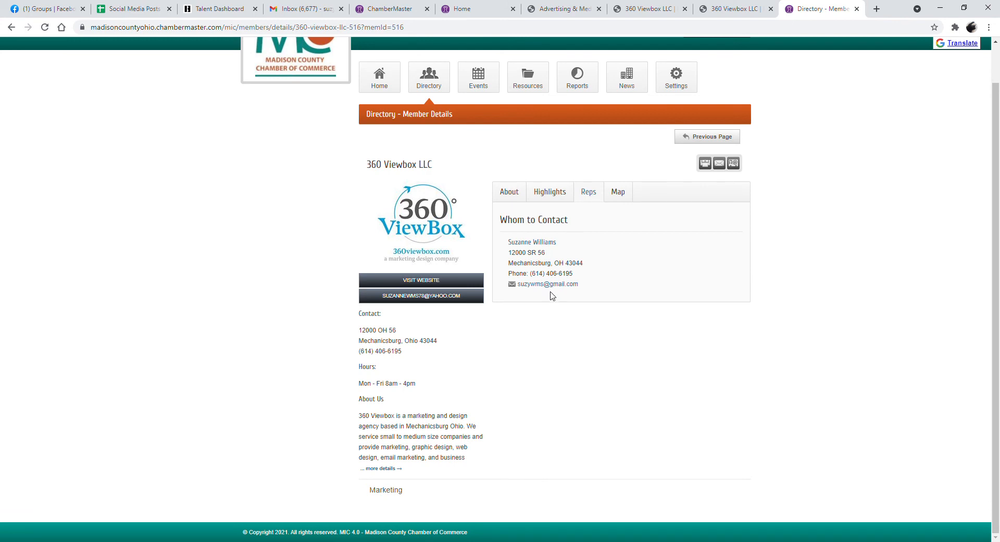
pyautogui.click(617, 193)
pyautogui.click(516, 193)
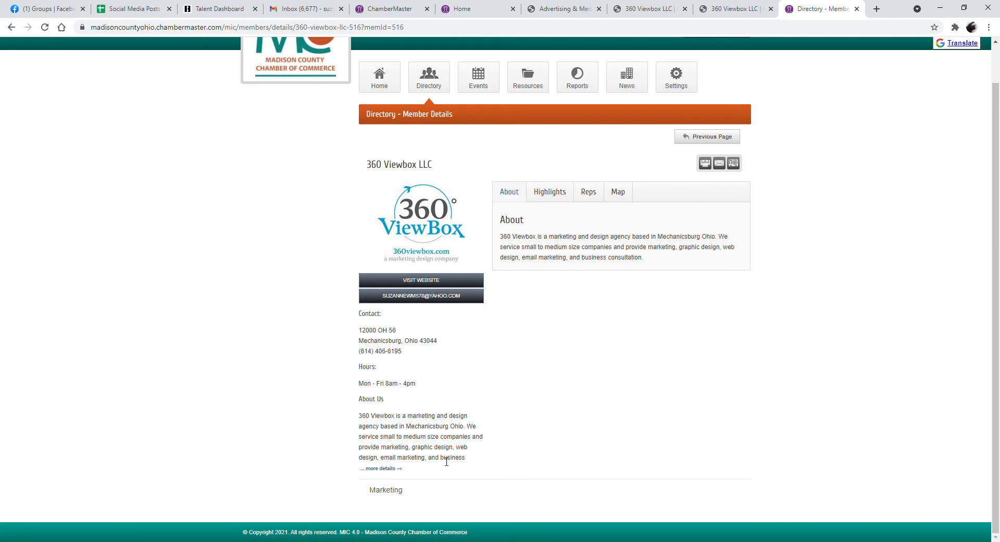
# Step: Return to the company information settings and review the company's current Categories and QuickLink assignment
pyautogui.click(395, 87)
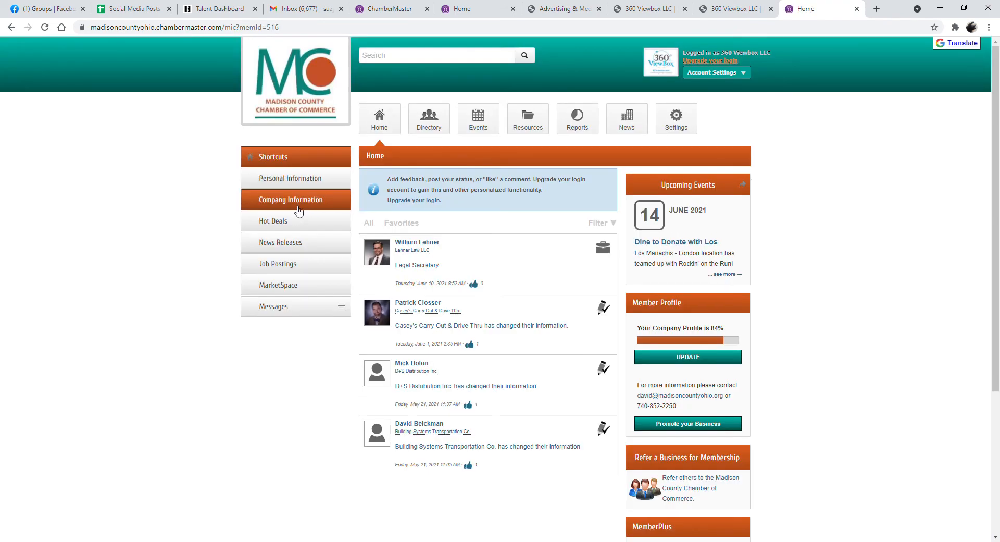
pyautogui.click(298, 204)
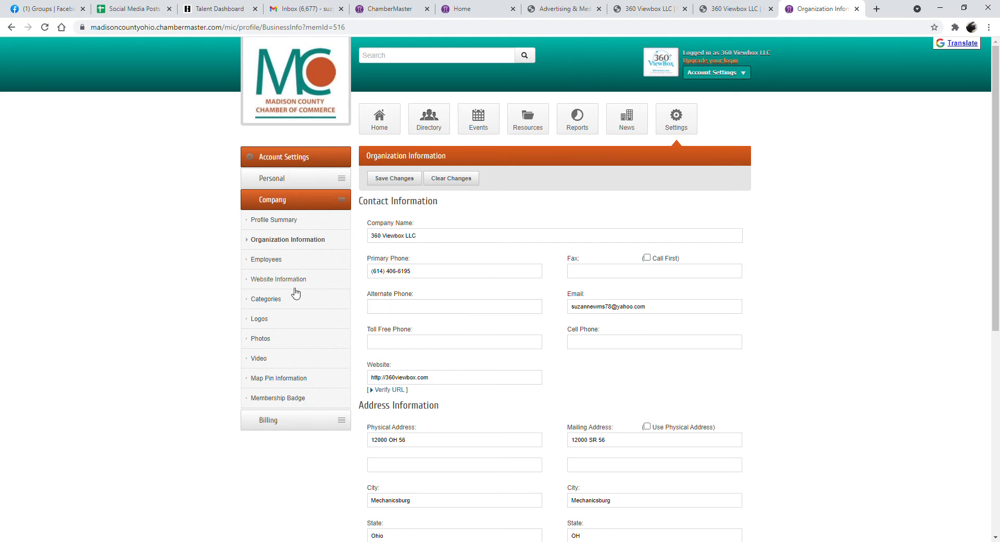
pyautogui.click(289, 299)
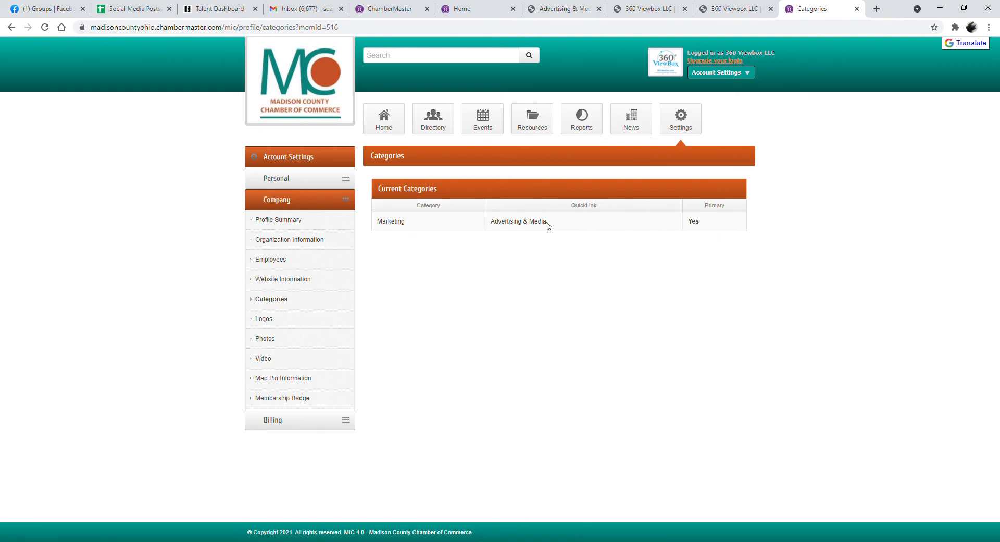
# Step: Review the recommended 1200 x 225 size for the Member Page Header image under Logos, and close the upload dialog without adding one
pyautogui.click(292, 325)
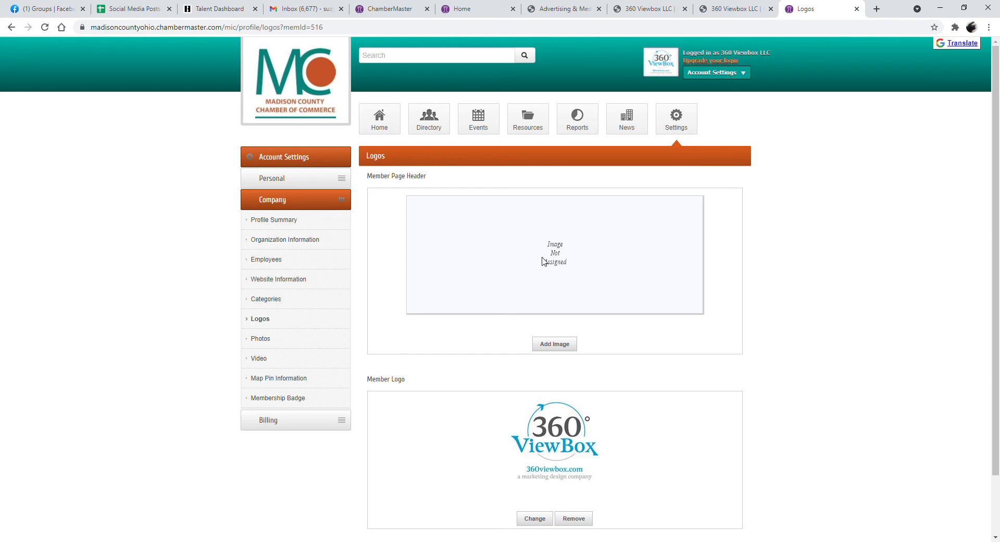
pyautogui.click(572, 343)
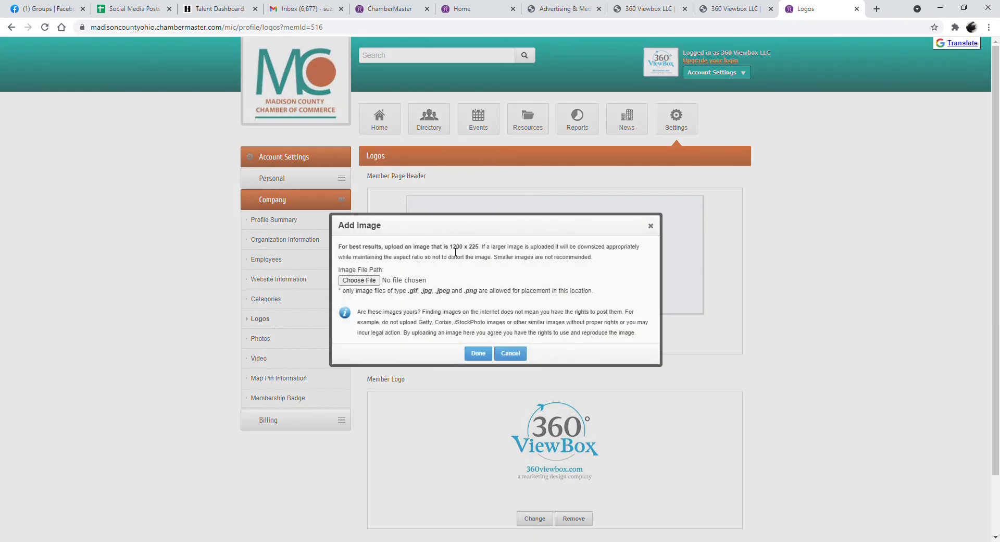
pyautogui.moveTo(449, 248); pyautogui.dragTo(483, 250)
pyautogui.click(651, 226)
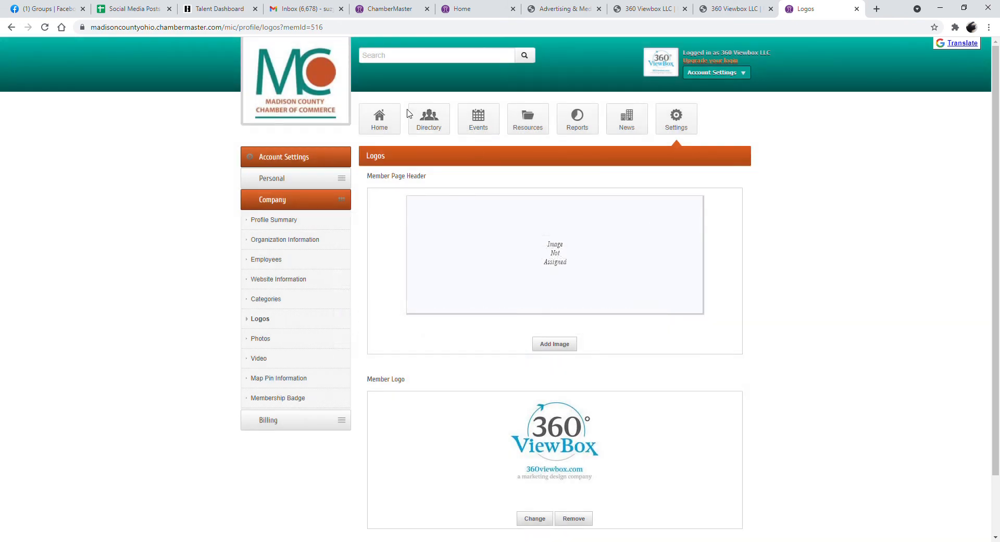
# Step: Check the logo on the 360 Viewbox LLC directory entry, and return to the company's Logos settings to review the Member Logo options
pyautogui.click(433, 129)
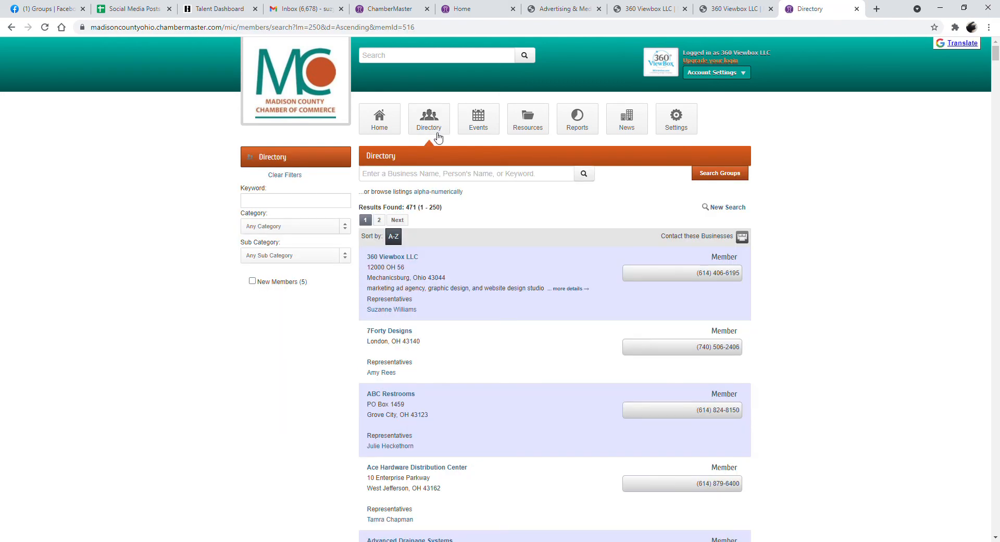
pyautogui.click(408, 257)
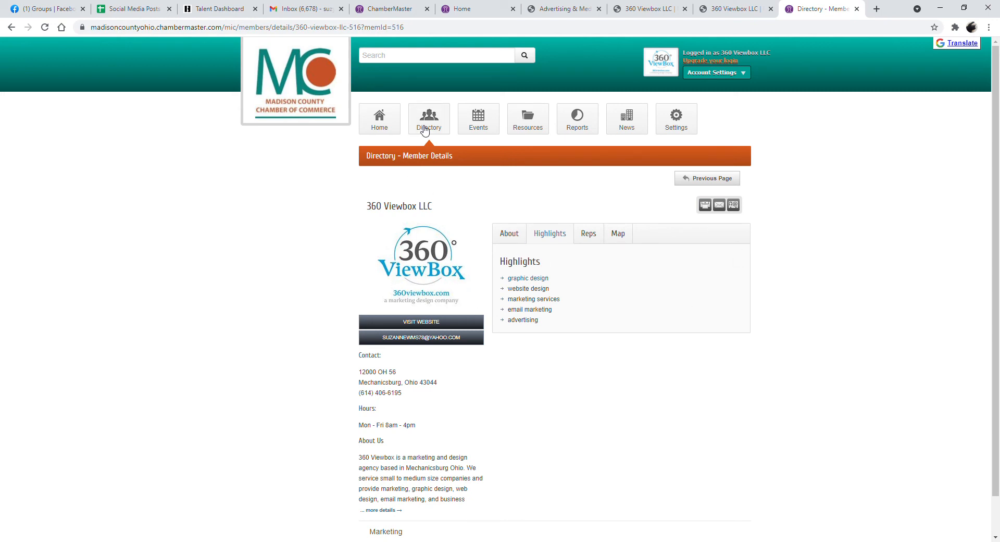
pyautogui.click(386, 129)
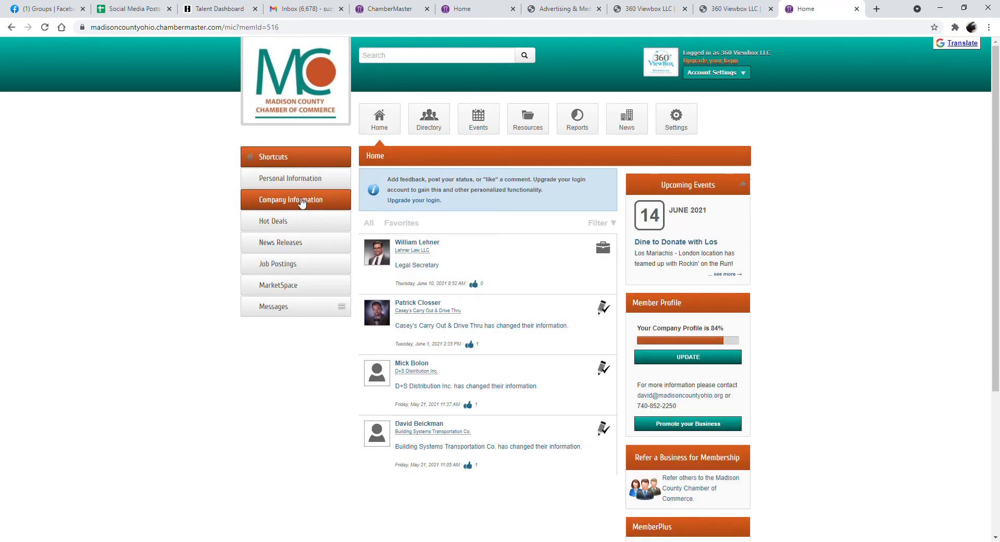
pyautogui.click(300, 202)
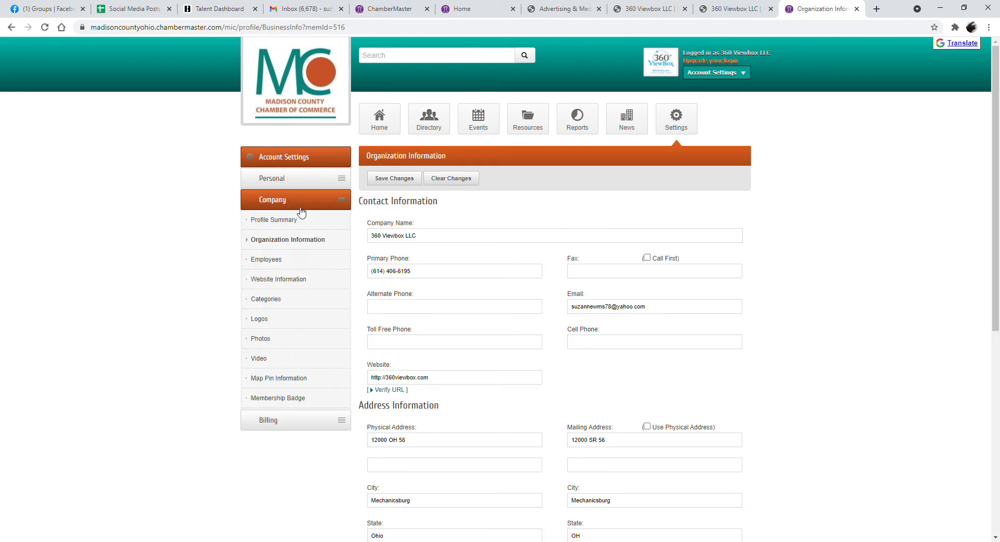
pyautogui.click(271, 323)
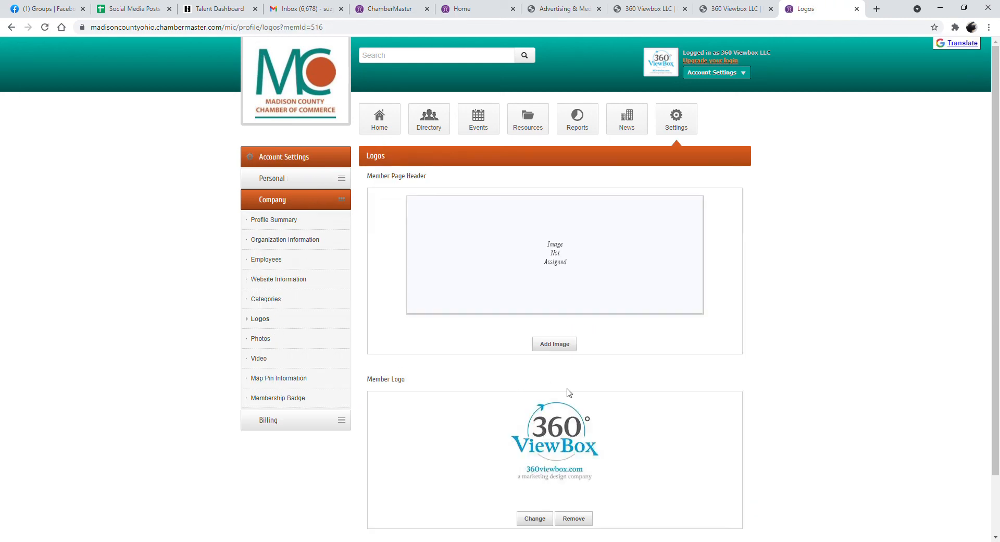
pyautogui.scroll(-1, 591, 330)
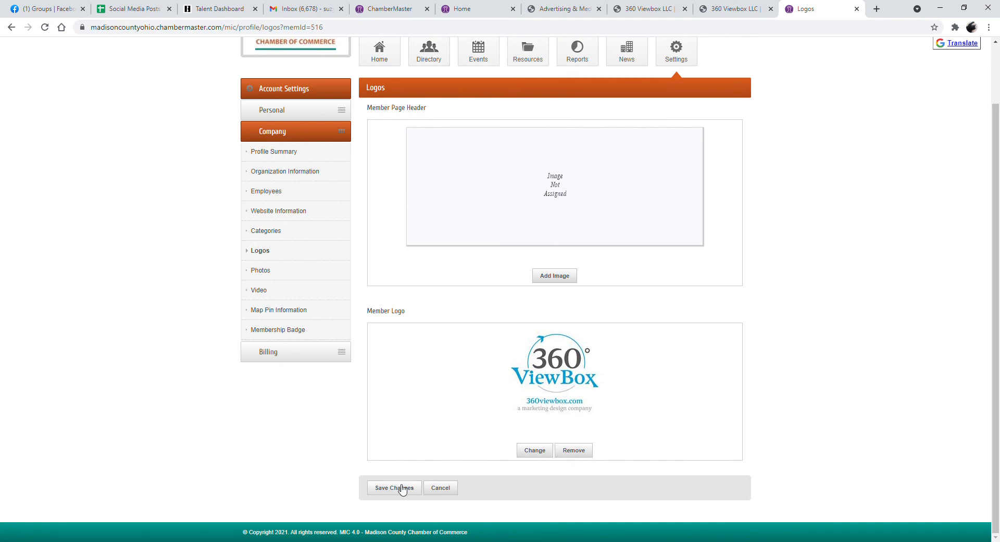
# Step: Review the Photos gallery's image upload requirements without adding a file, and examine the Youtube Video Url field in the Video settings
pyautogui.click(271, 276)
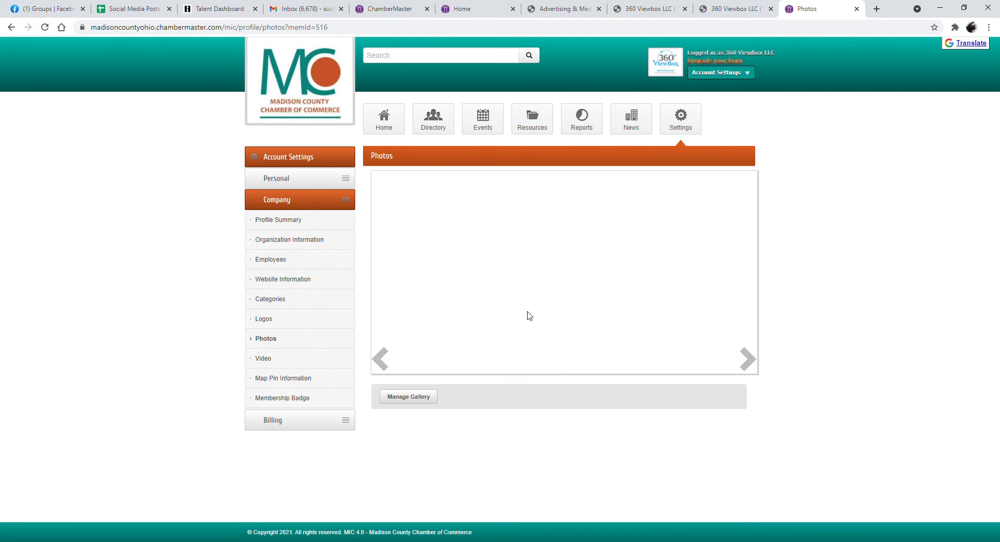
pyautogui.click(421, 399)
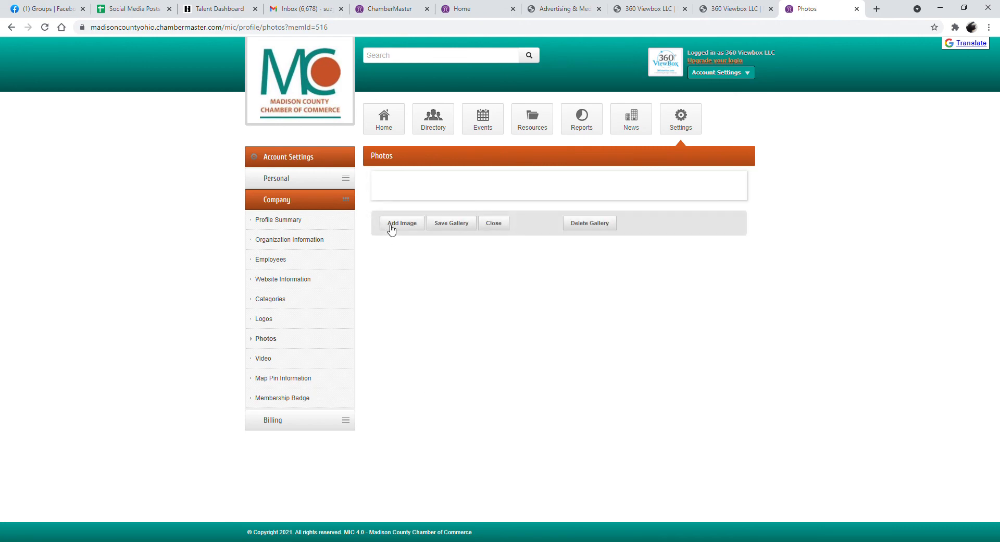
pyautogui.click(392, 228)
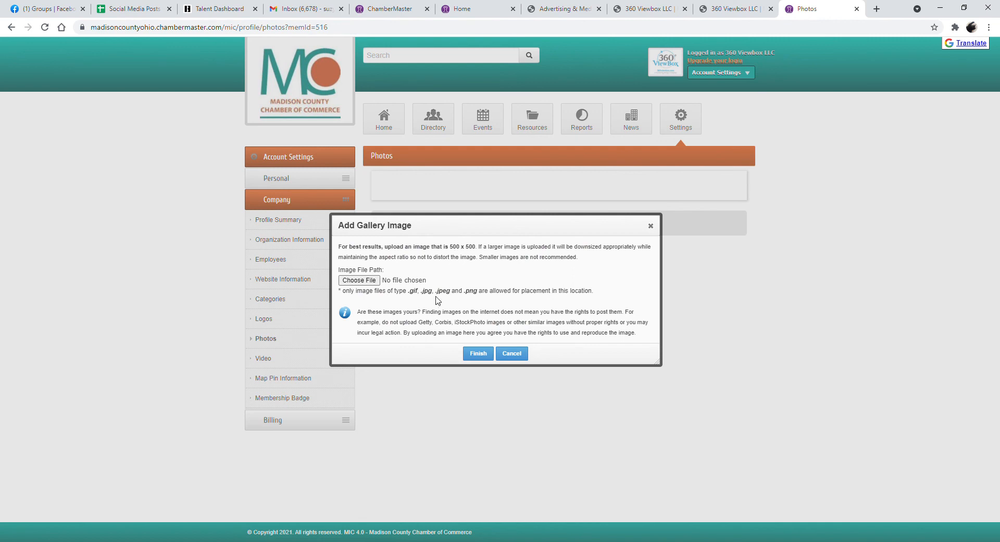
pyautogui.click(651, 226)
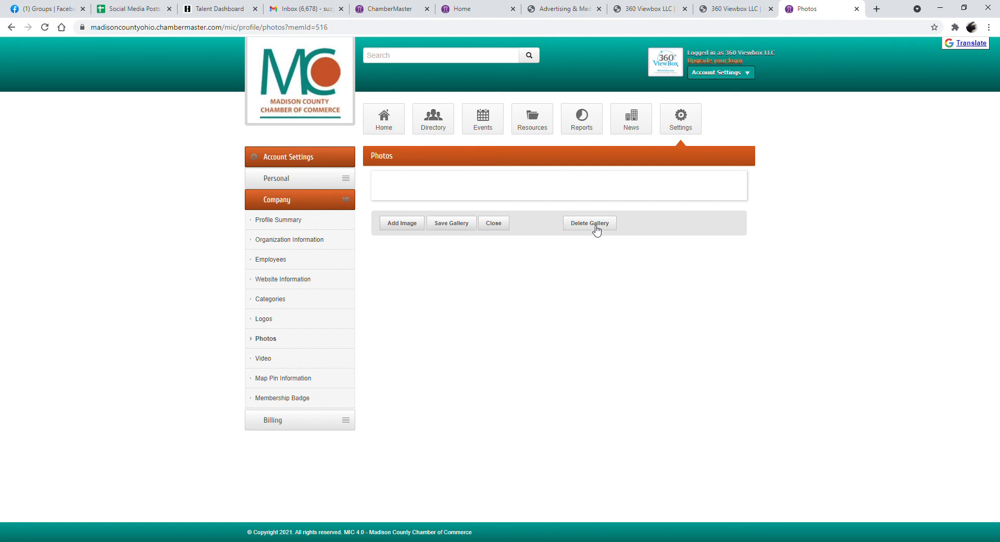
pyautogui.click(272, 360)
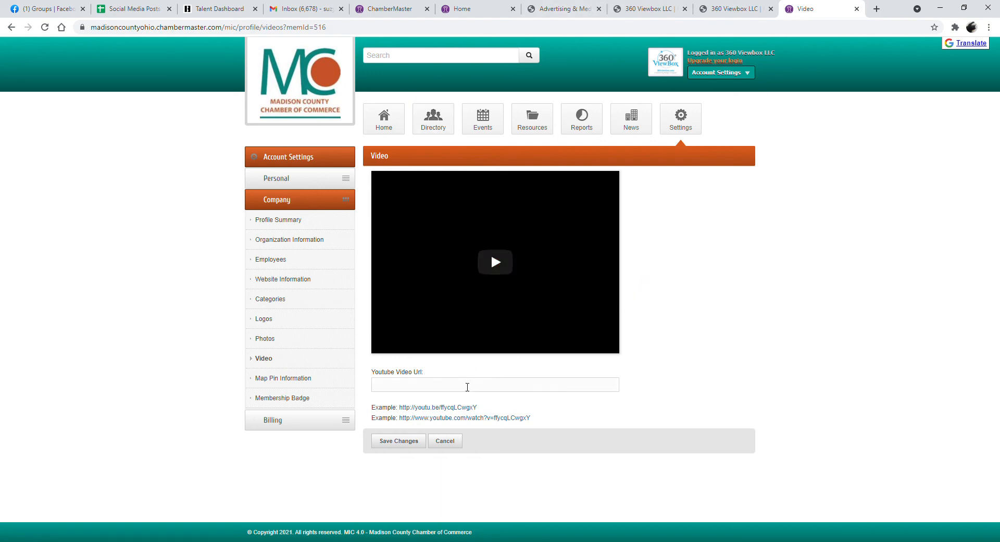
pyautogui.click(467, 386)
# Step: Compare the None, Google Maps and Uploaded Image map services under Map Pin Information, and leave Google Maps selected
pyautogui.click(308, 379)
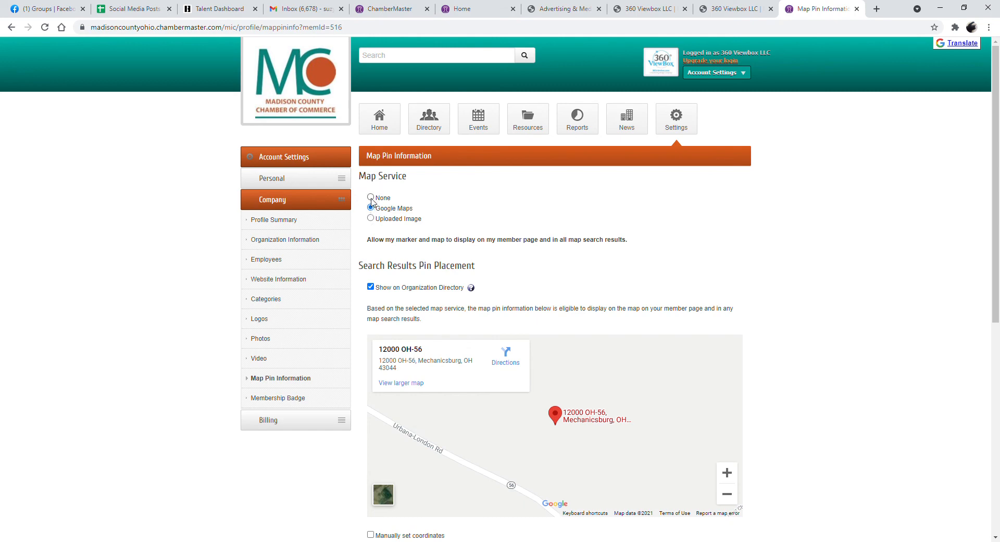
pyautogui.click(371, 198)
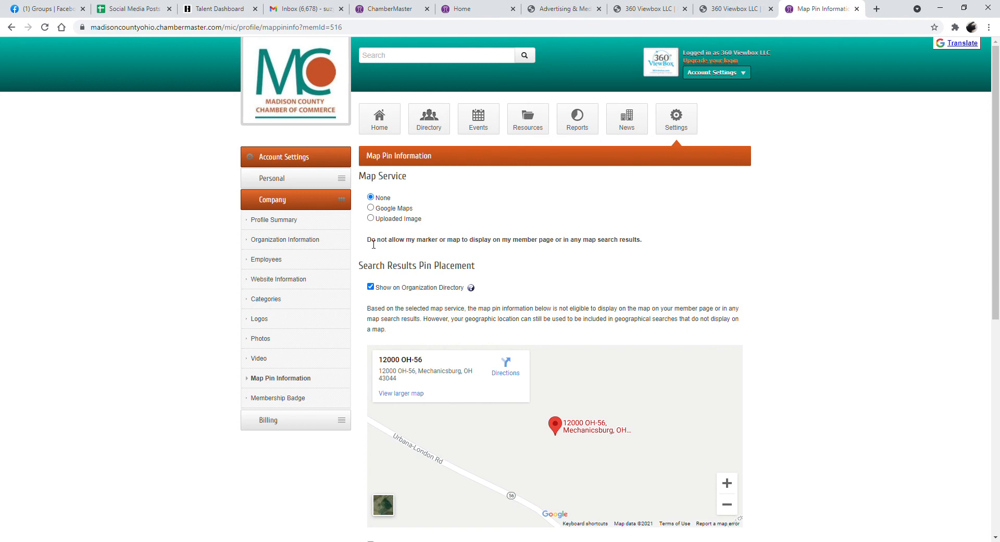
pyautogui.moveTo(374, 245); pyautogui.dragTo(643, 252)
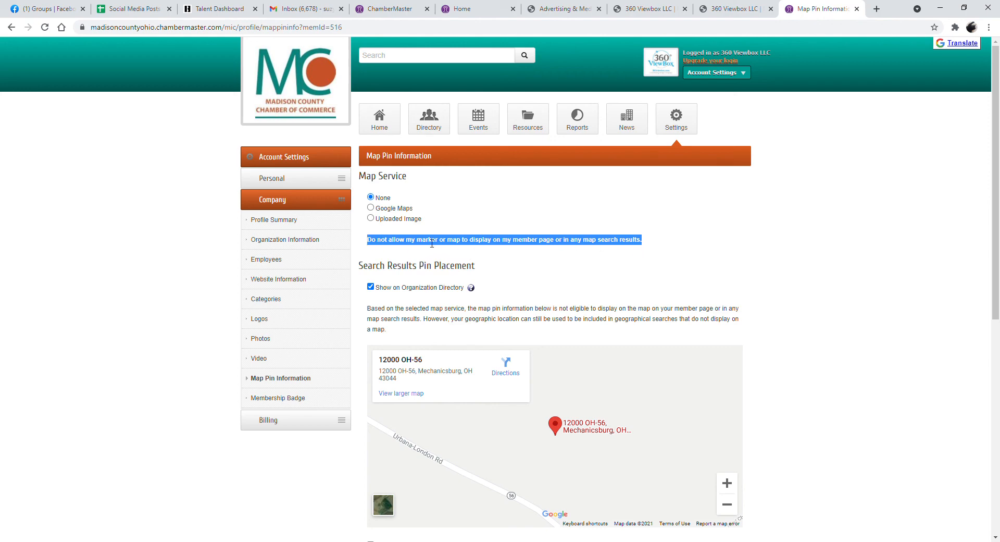
pyautogui.click(372, 207)
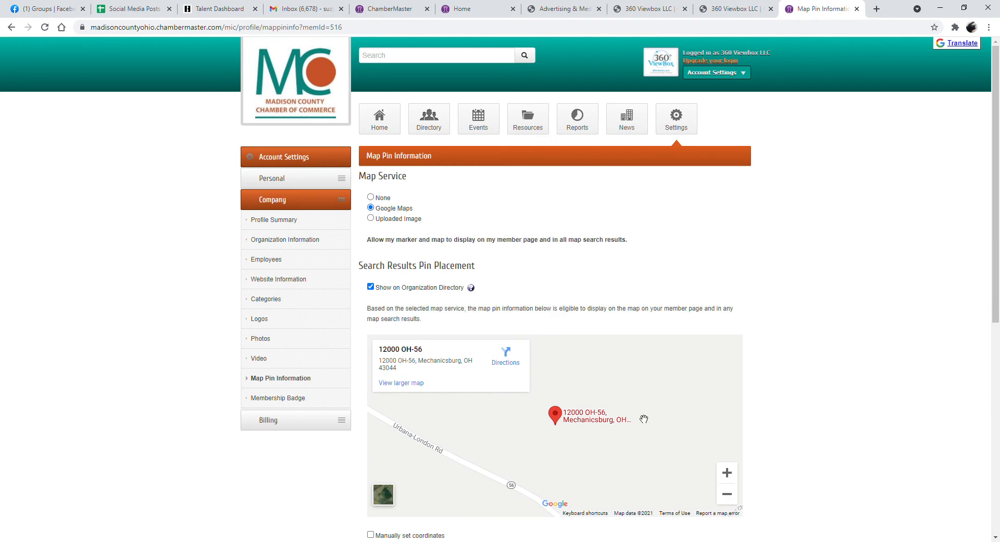
pyautogui.click(370, 218)
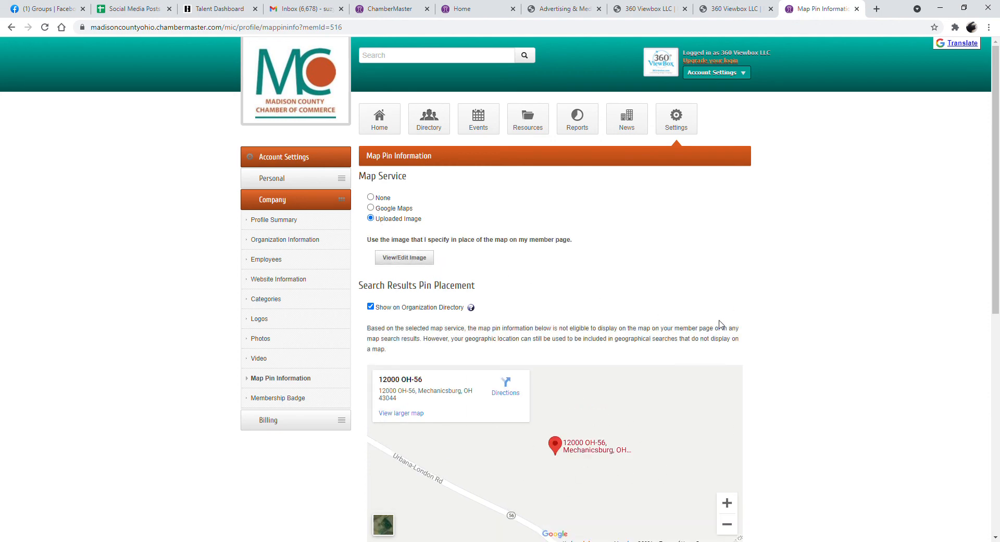
pyautogui.scroll(-2, 719, 324)
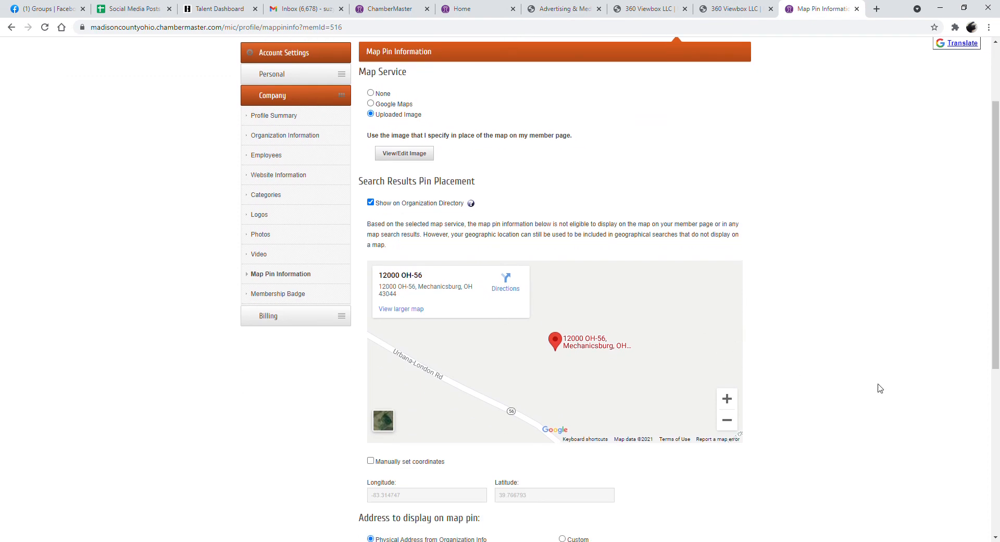
pyautogui.click(371, 104)
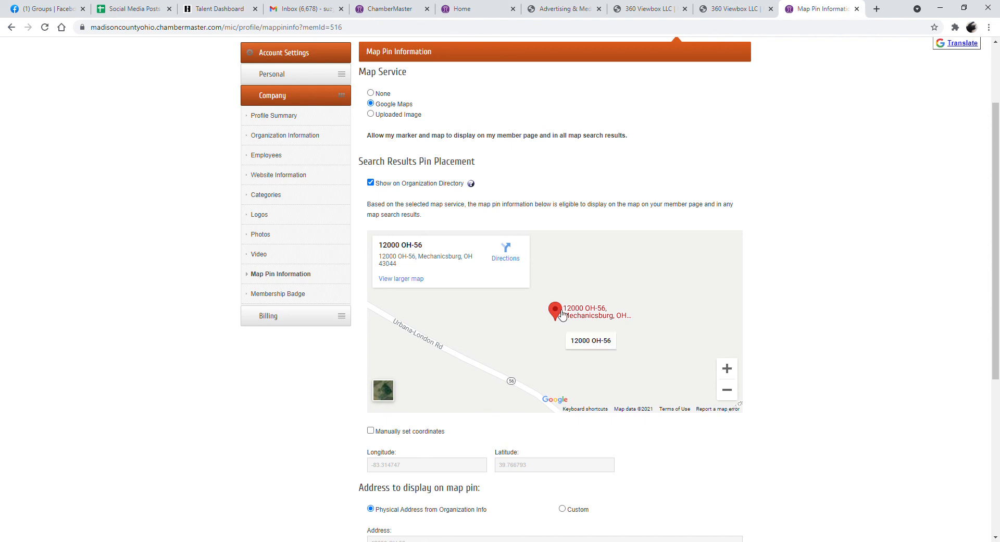
# Step: Review the map pin's address settings, compare the Custom option with Physical Address from Organization Info, and leave the physical address selected
pyautogui.scroll(-4, 821, 323)
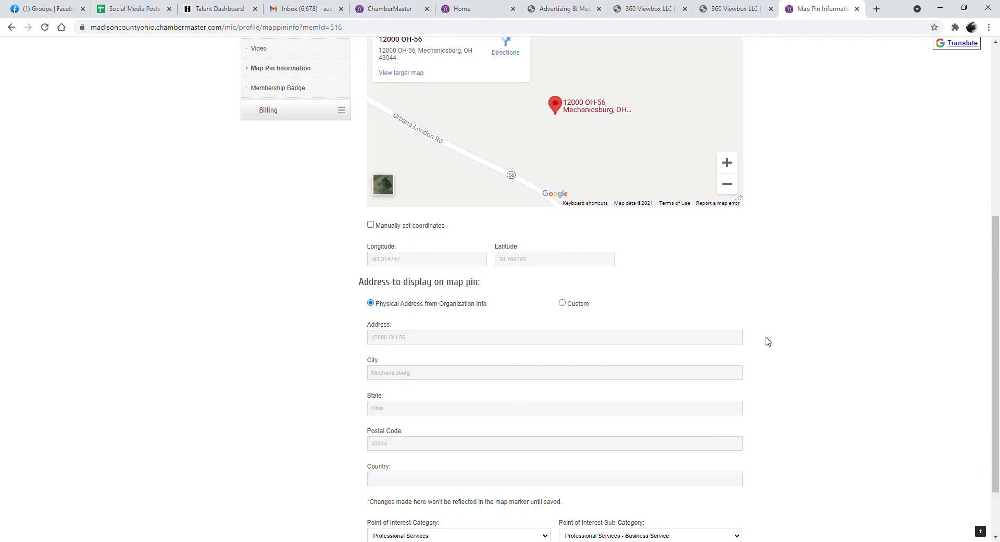
pyautogui.scroll(3, 139, 268)
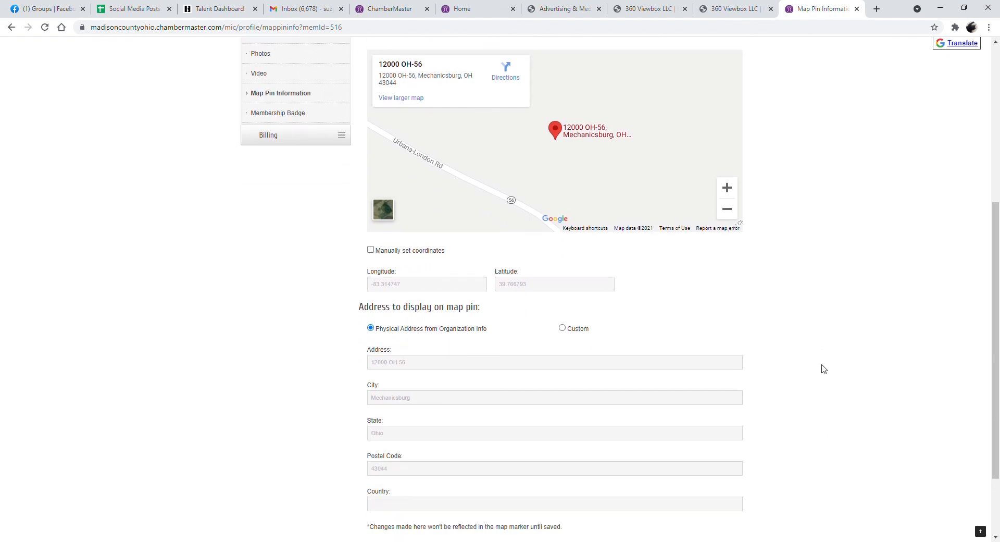
pyautogui.scroll(-3, 636, 483)
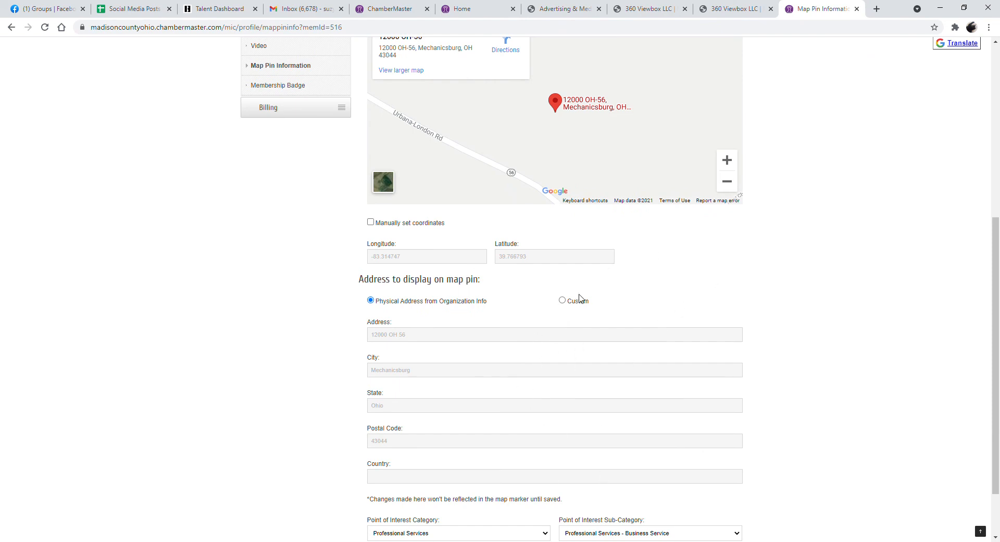
pyautogui.click(562, 300)
pyautogui.click(545, 338)
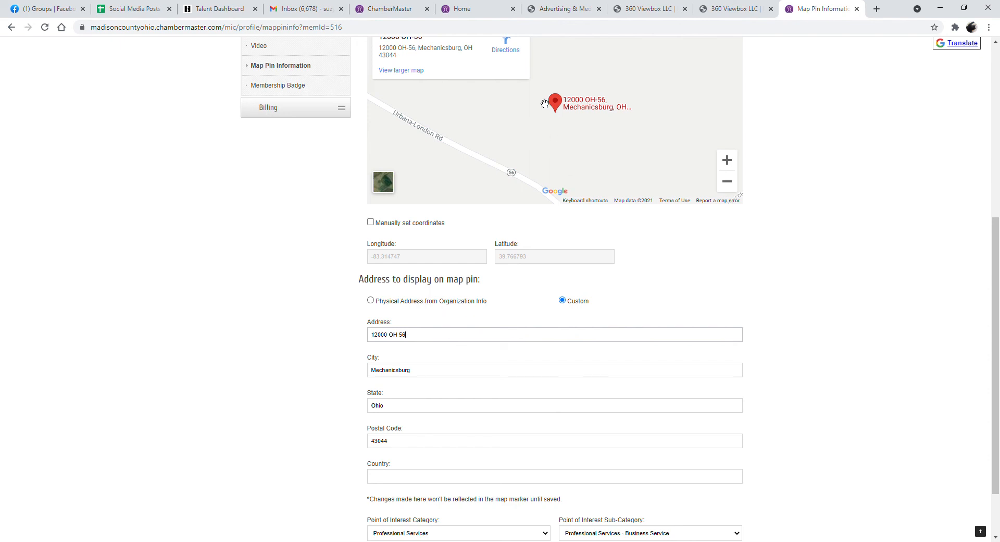
pyautogui.click(371, 301)
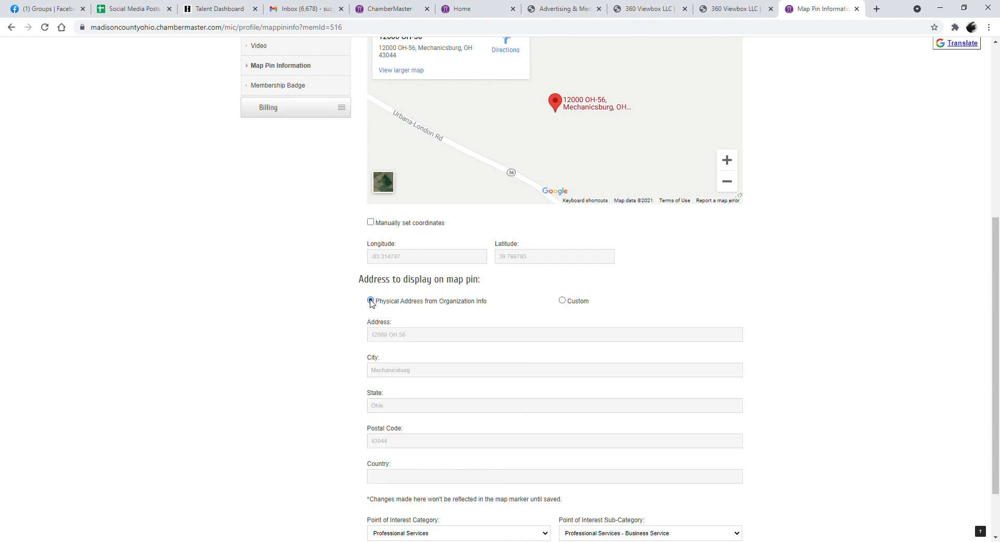
# Step: Review the remaining map pin settings, including the Point of Interest Category and Sub-Category, without saving changes
pyautogui.scroll(-1, 395, 302)
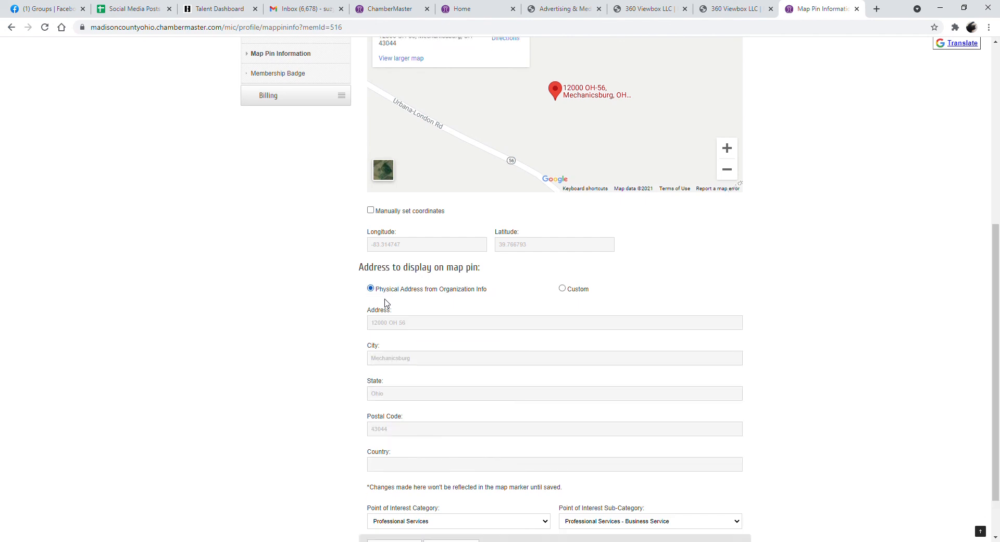
pyautogui.scroll(2, 577, 235)
pyautogui.scroll(2, 578, 198)
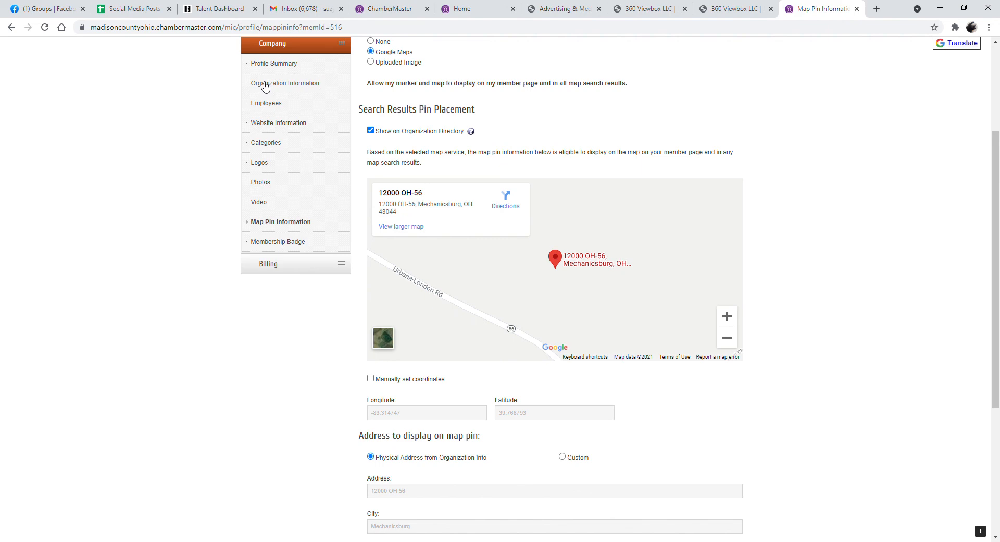
pyautogui.scroll(-4, 437, 516)
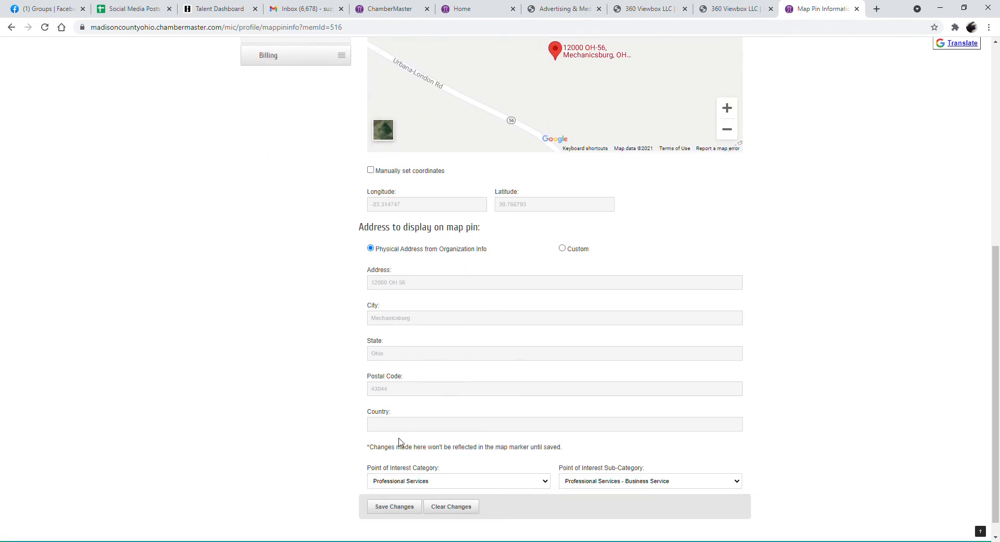
pyautogui.scroll(-1, 442, 458)
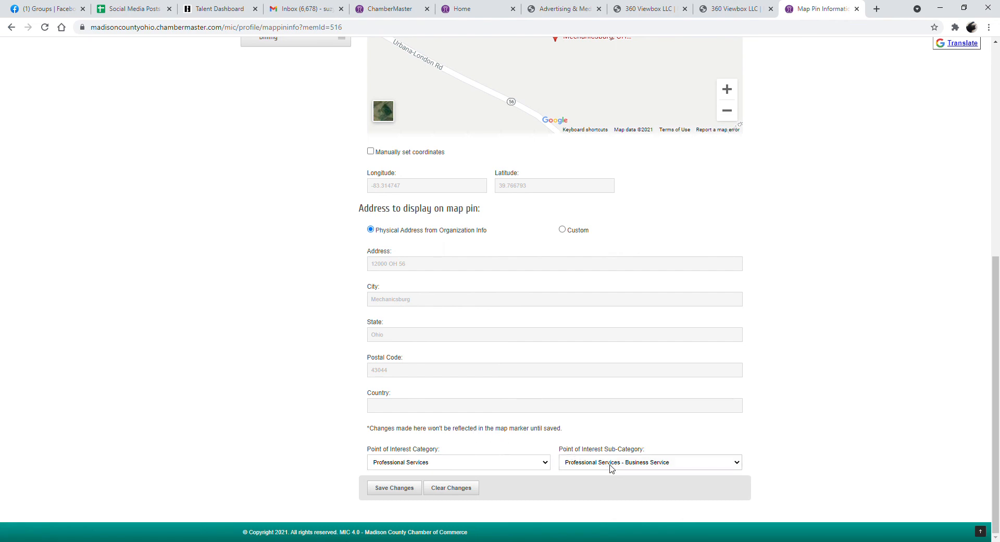
pyautogui.scroll(7, 324, 363)
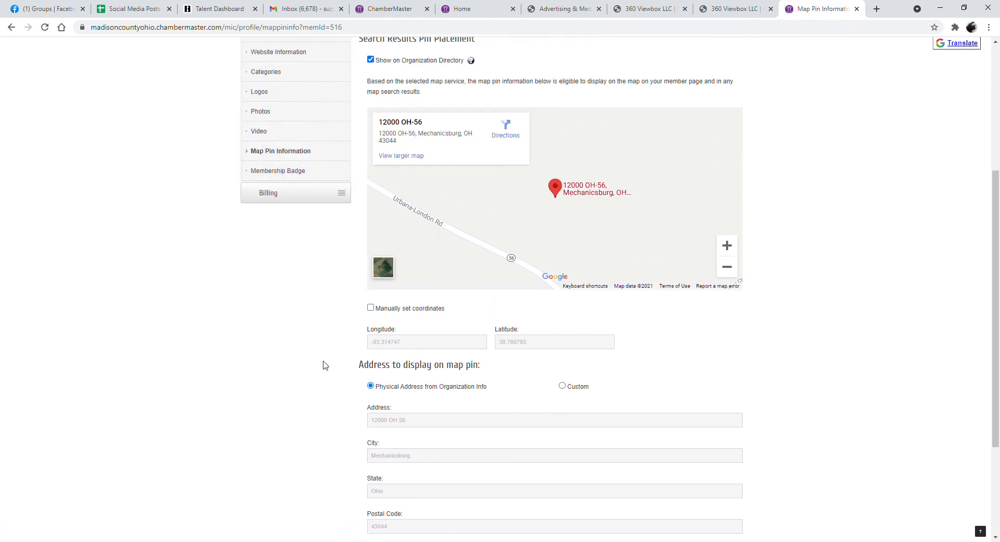
# Step: Generate the Membership Badge HTML for 360 Viewbox LLC with the default element ID, and select the entire generated code
pyautogui.click(289, 276)
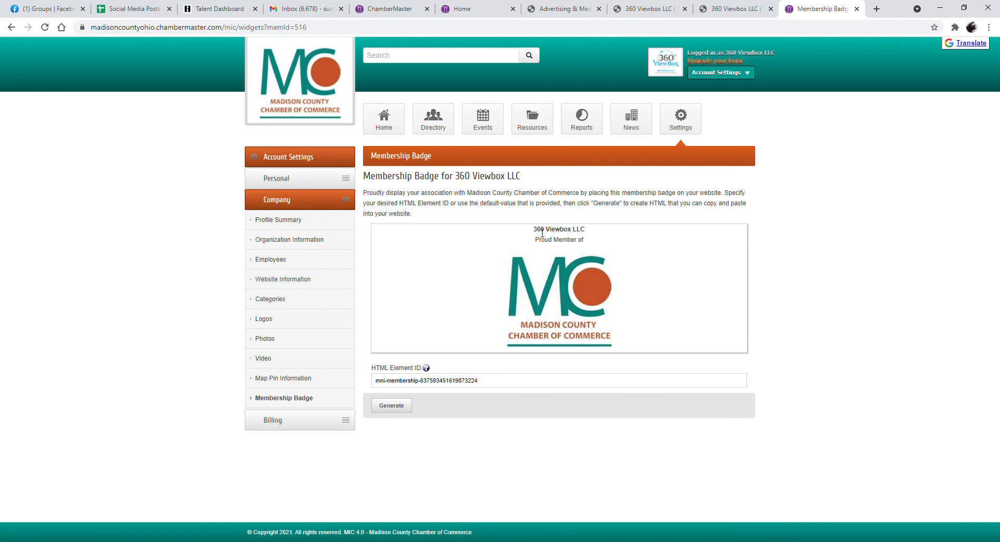
pyautogui.moveTo(533, 230); pyautogui.dragTo(587, 237)
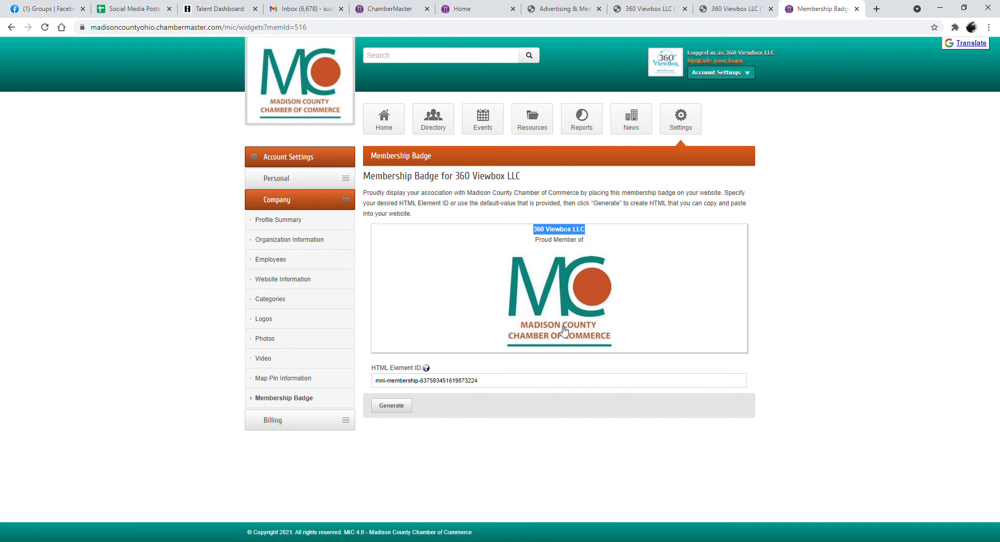
pyautogui.click(391, 405)
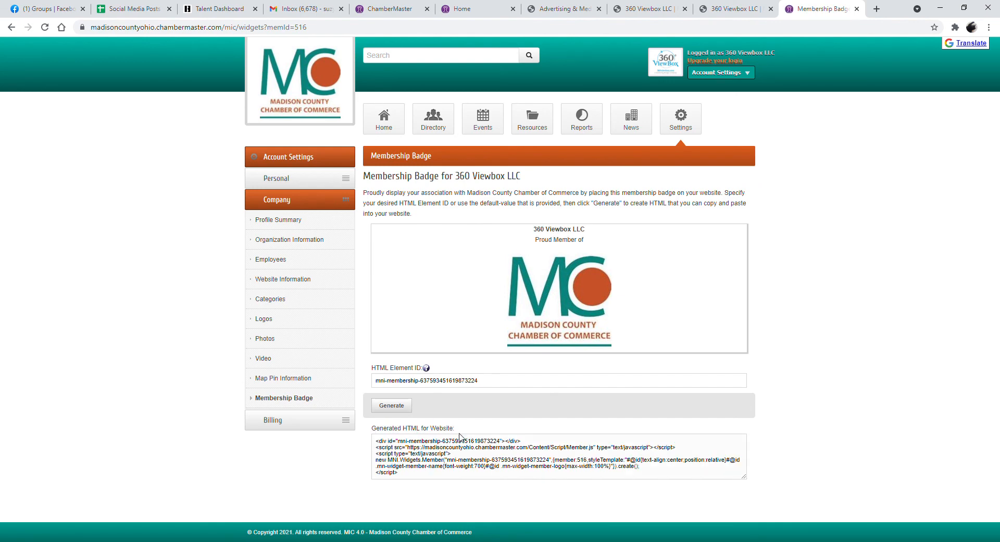
pyautogui.moveTo(410, 478); pyautogui.dragTo(364, 444)
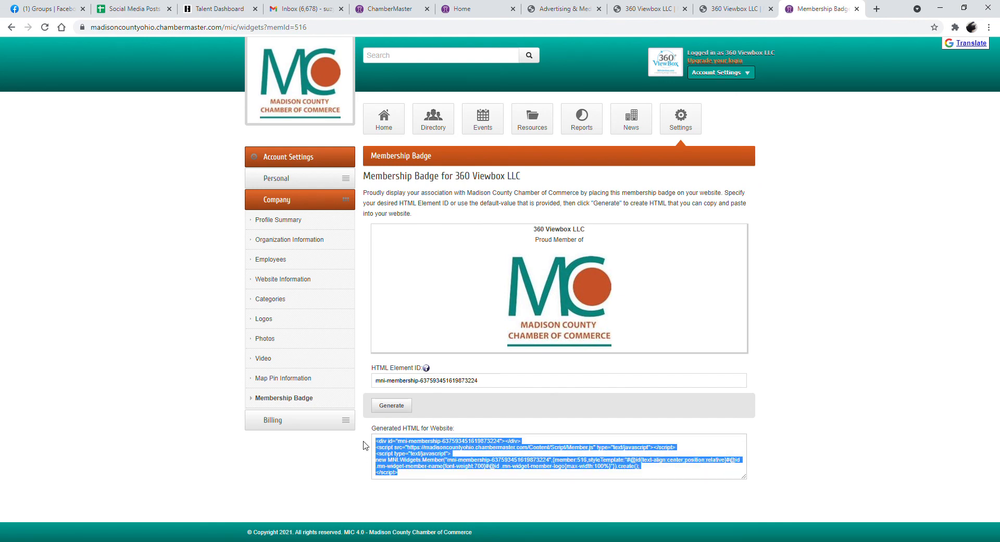
# Step: Read the help on the badge's HTML Element ID, close it, and return to the member portal's Home page
pyautogui.click(428, 368)
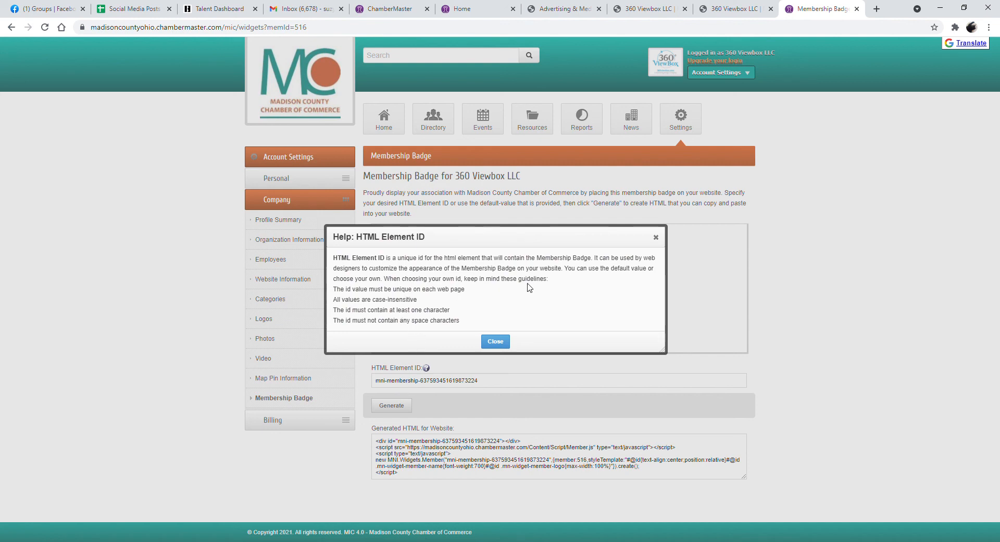
pyautogui.click(656, 238)
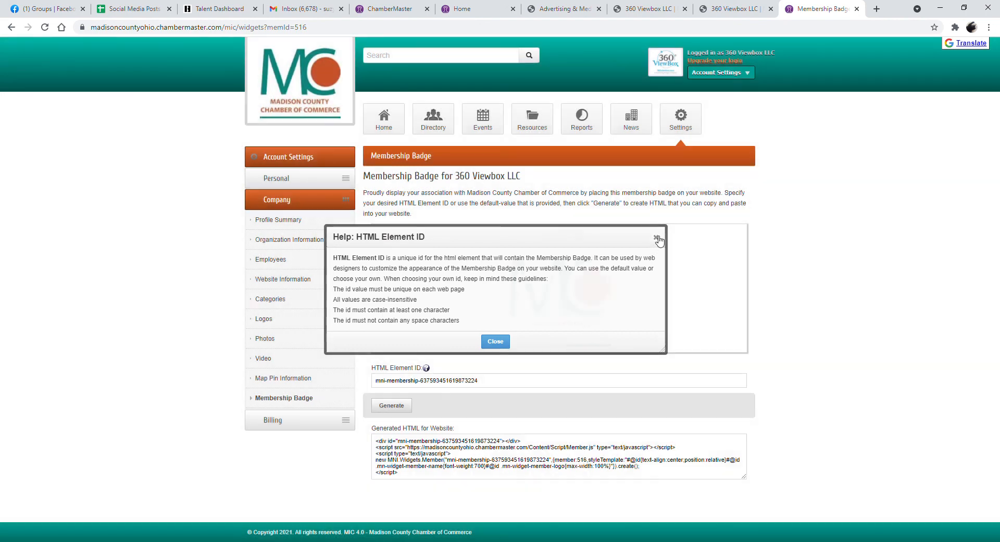
pyautogui.click(515, 387)
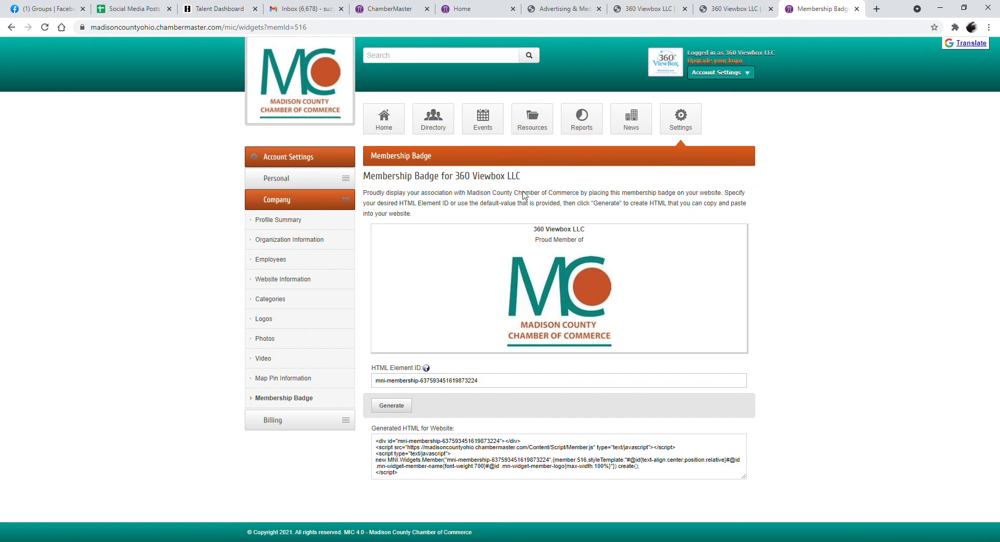
pyautogui.click(382, 123)
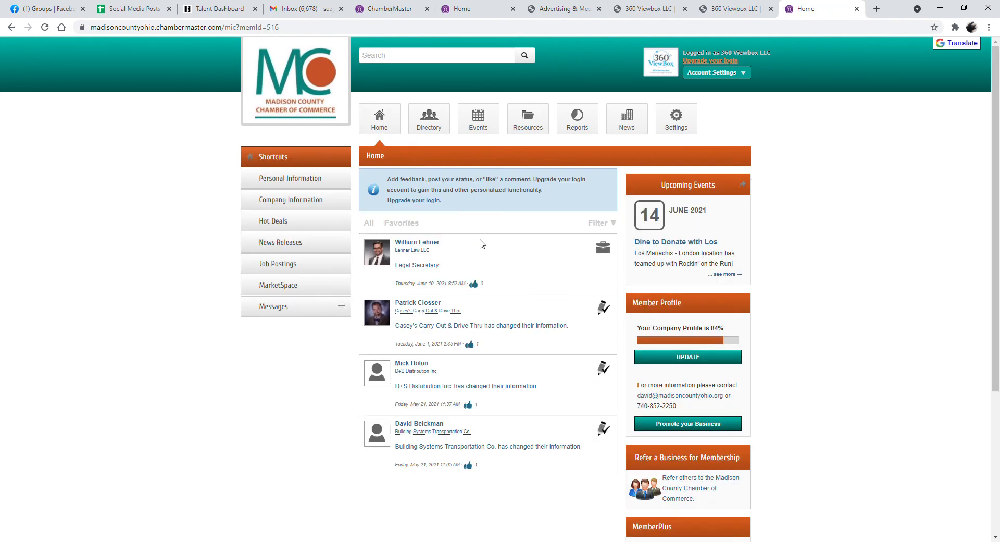